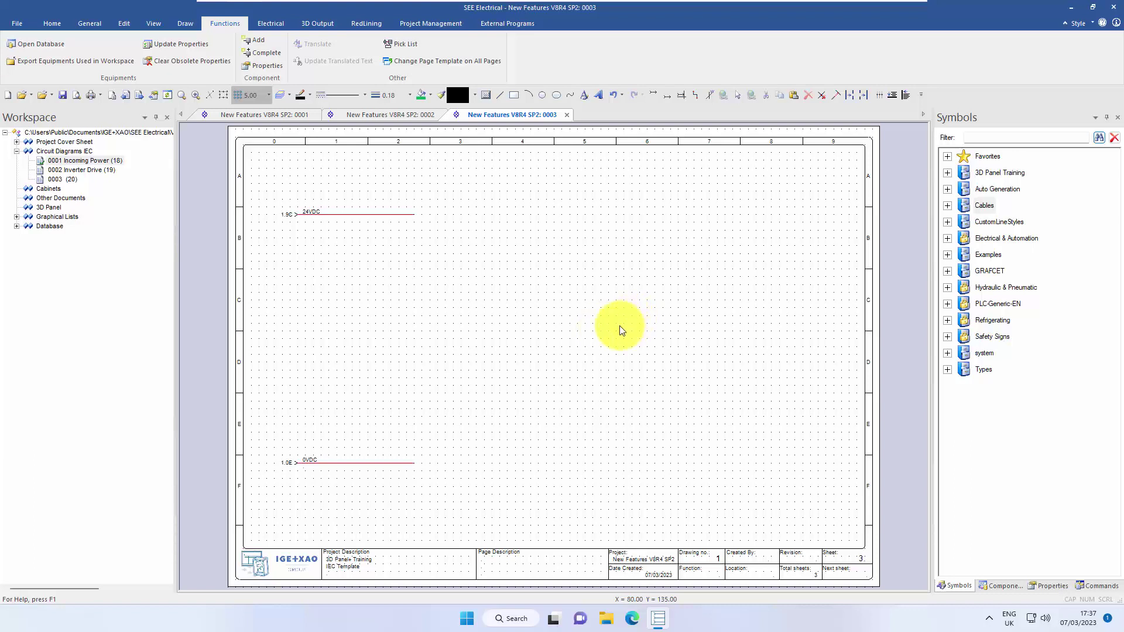
- Place the MY4-24VAC coil 13,14 above the 0VDC line and its 9,5,1 contact in row D
left_click(598, 319)
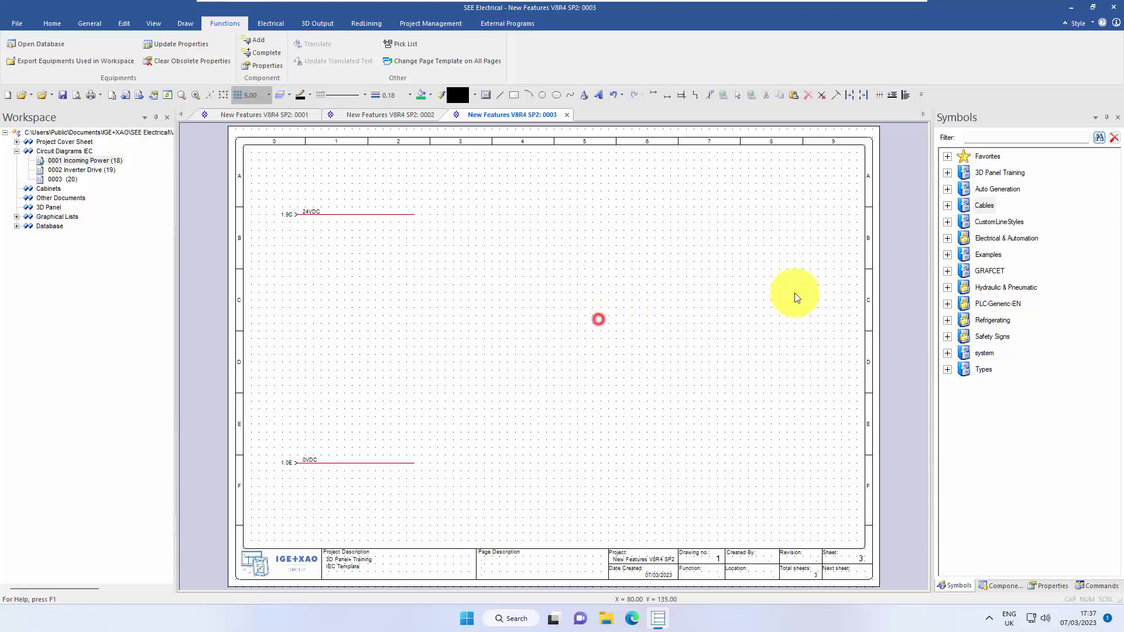
left_click(1003, 586)
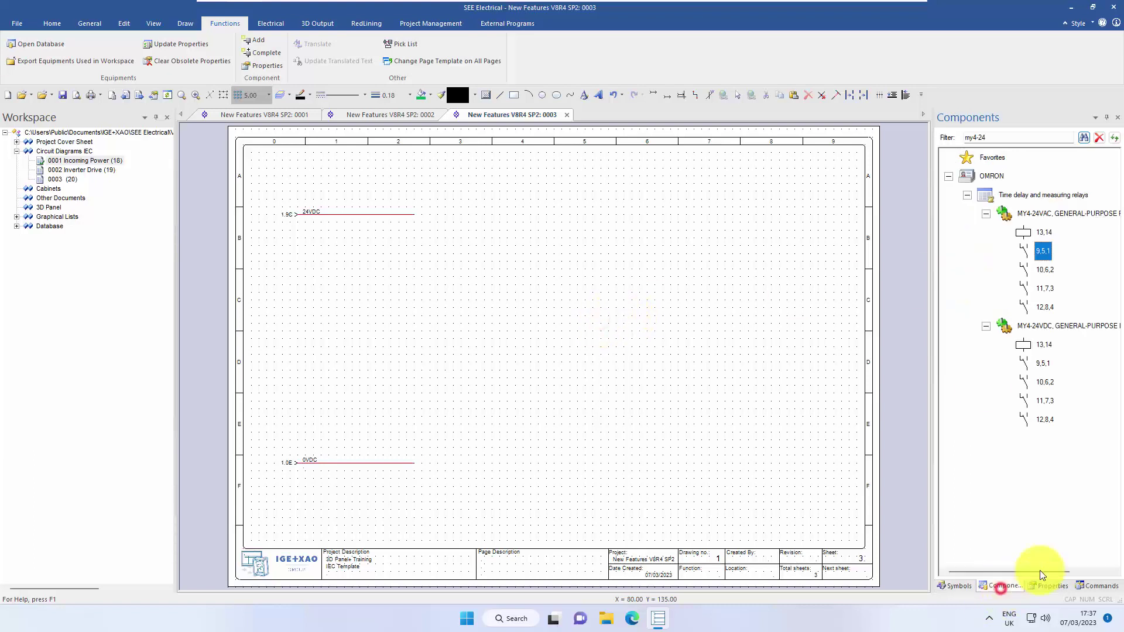
left_click(1042, 233)
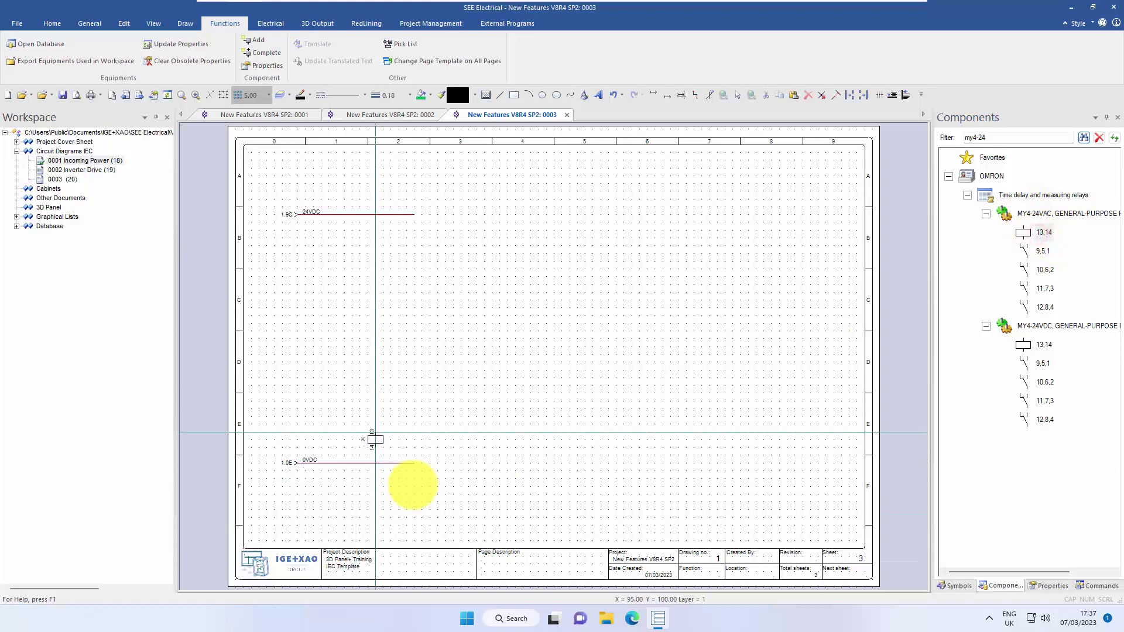
left_click(390, 433)
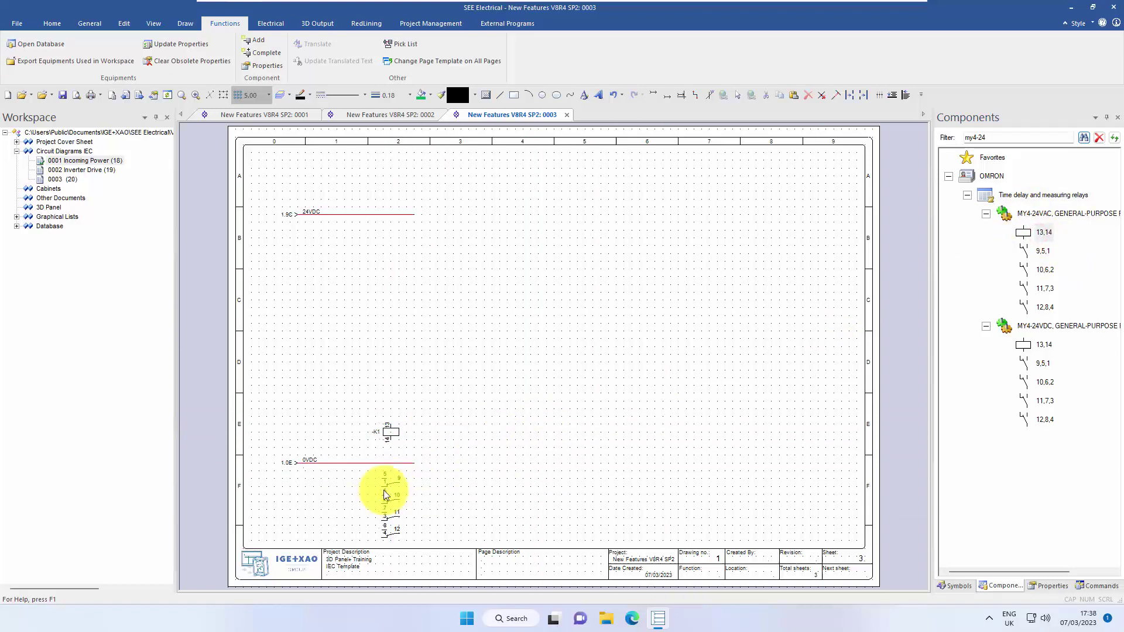
scroll(384, 490, "up", 1)
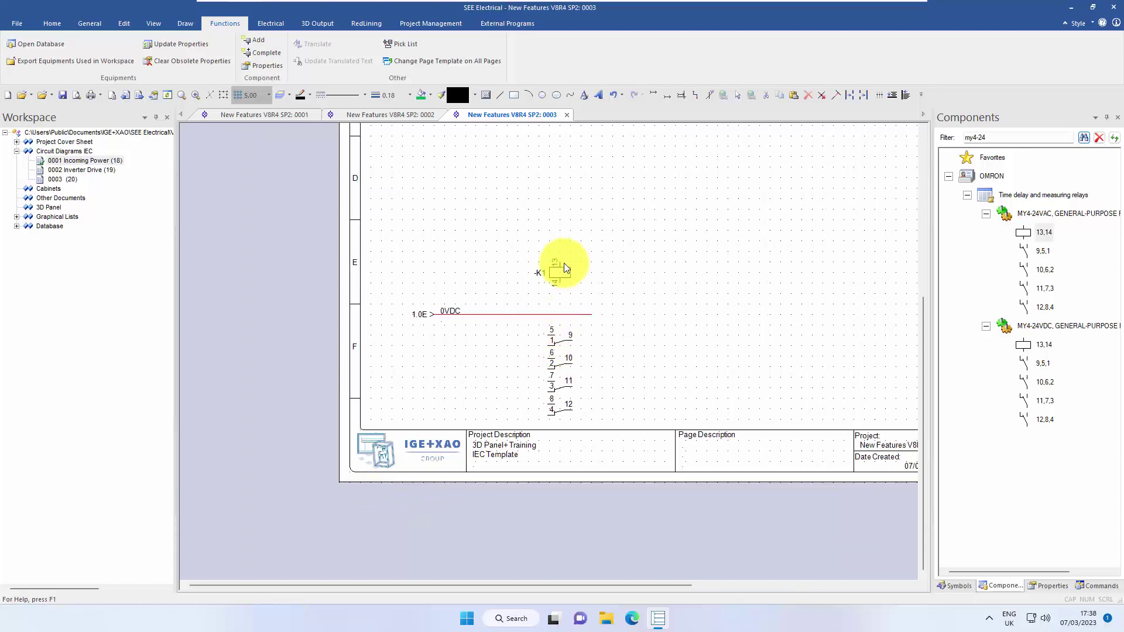
left_click(1042, 251)
left_click(634, 188)
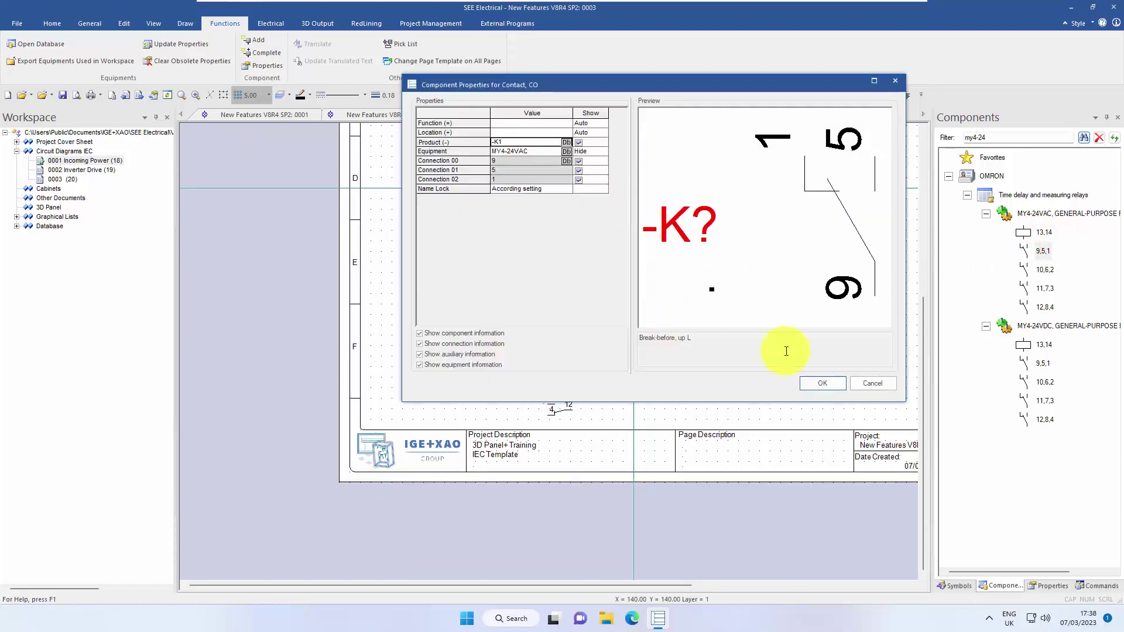
left_click(834, 383)
- Complete -K1 by placing its Channel003 contact beside the first contact
right_click(697, 201)
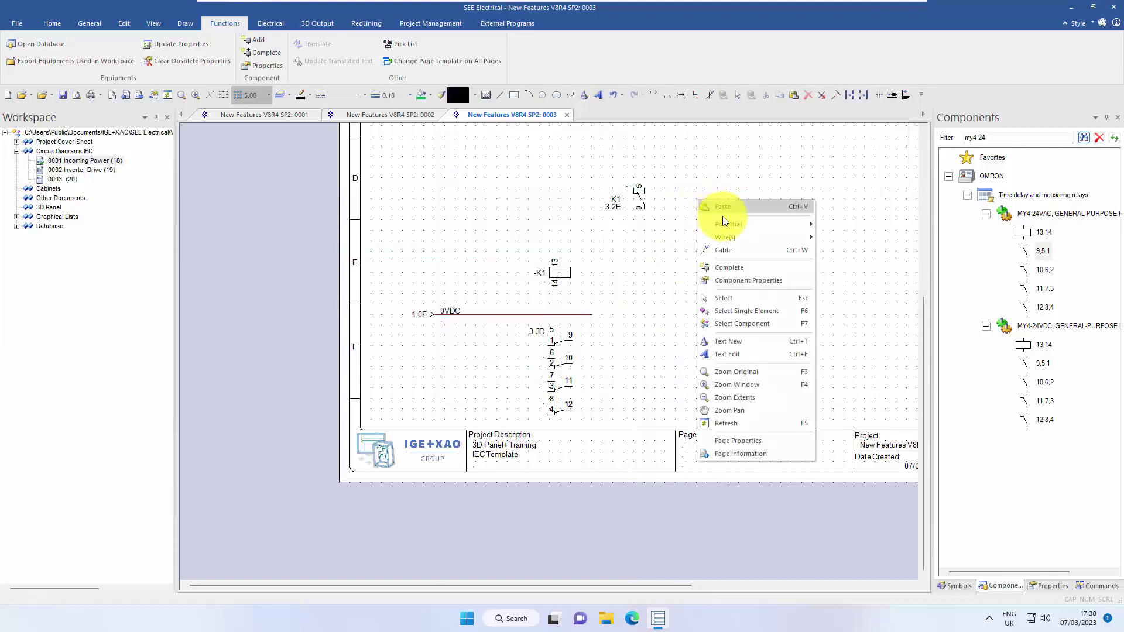
left_click(735, 269)
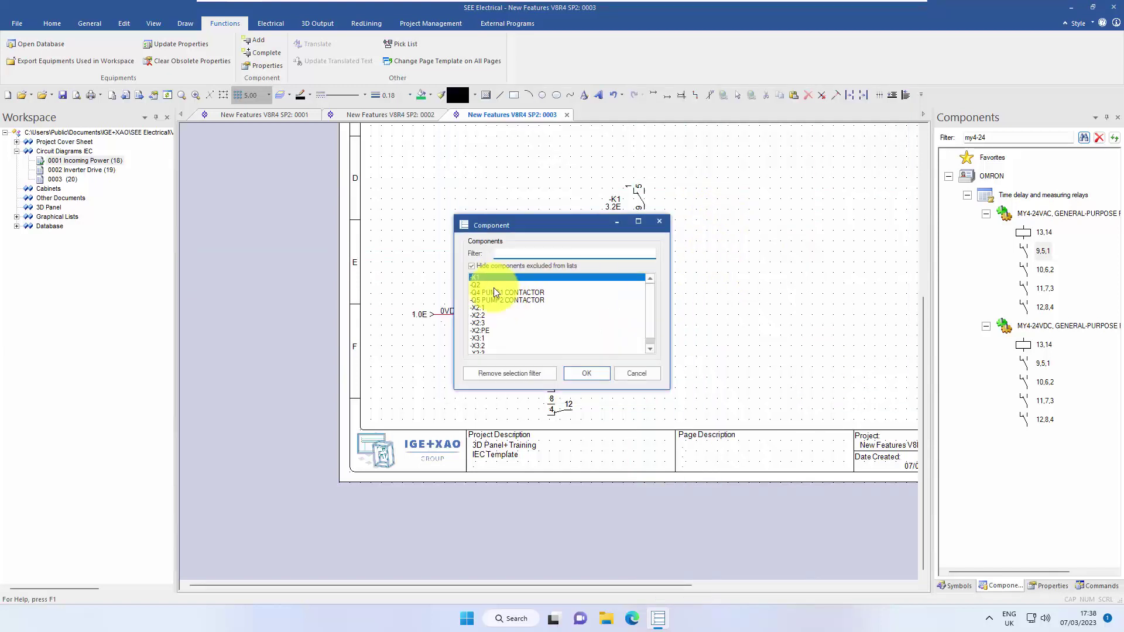
left_click(587, 373)
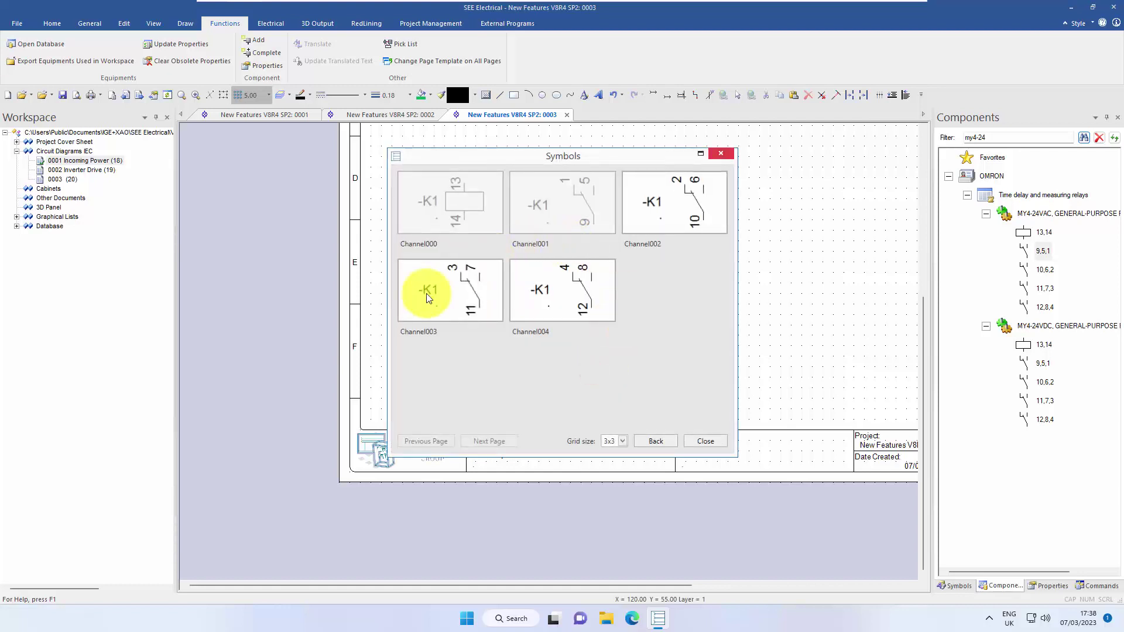
left_click(428, 298)
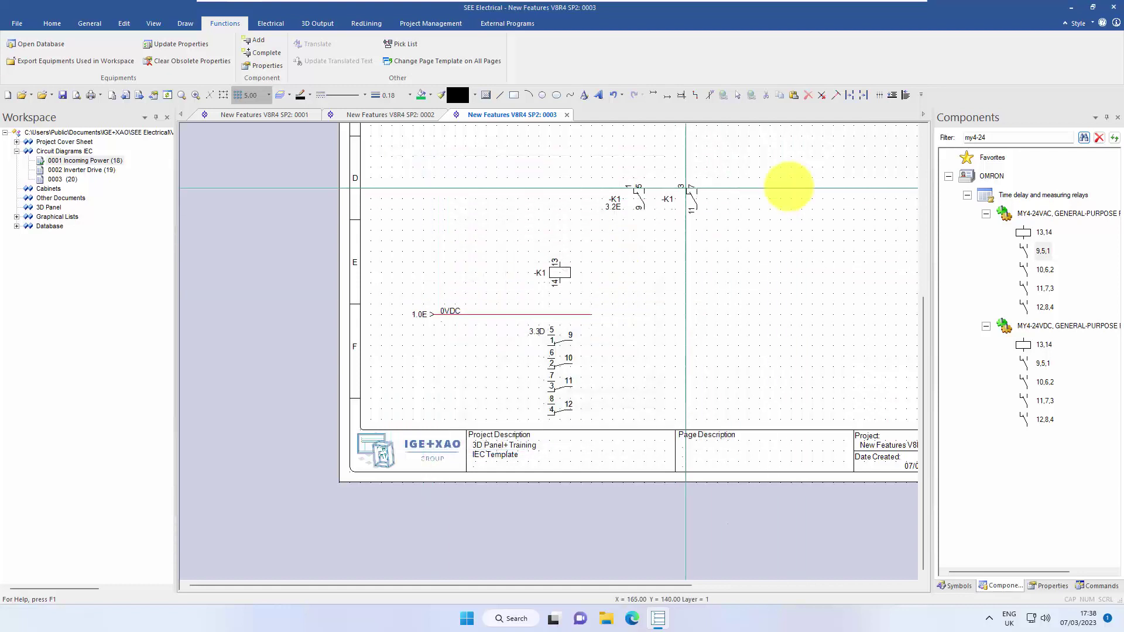
left_click(788, 183)
left_click(690, 441)
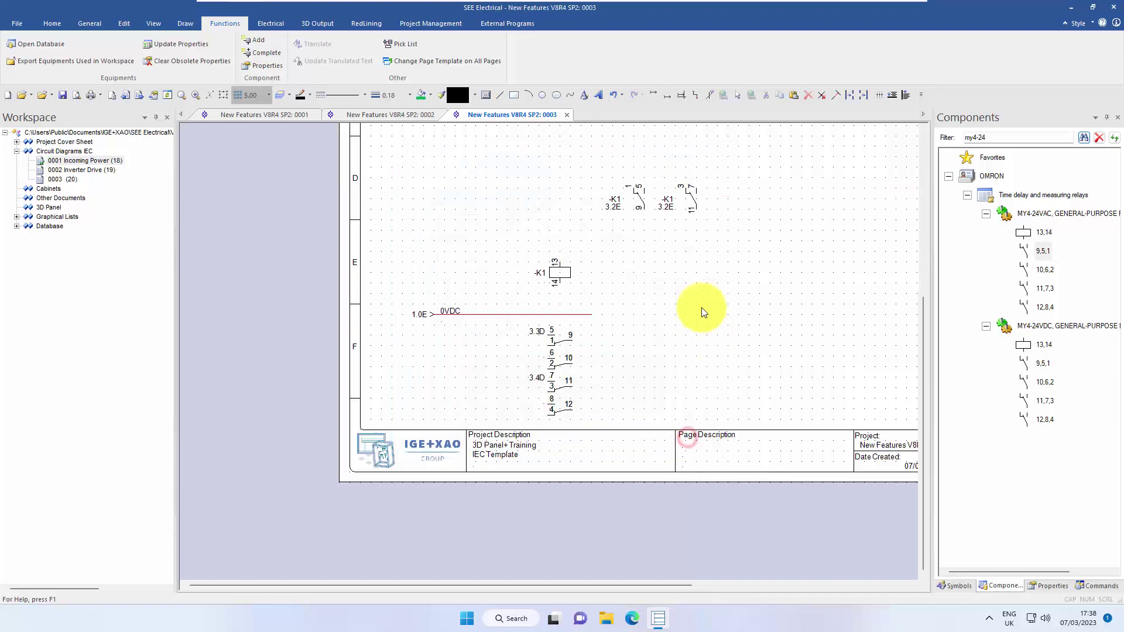
left_click(952, 585)
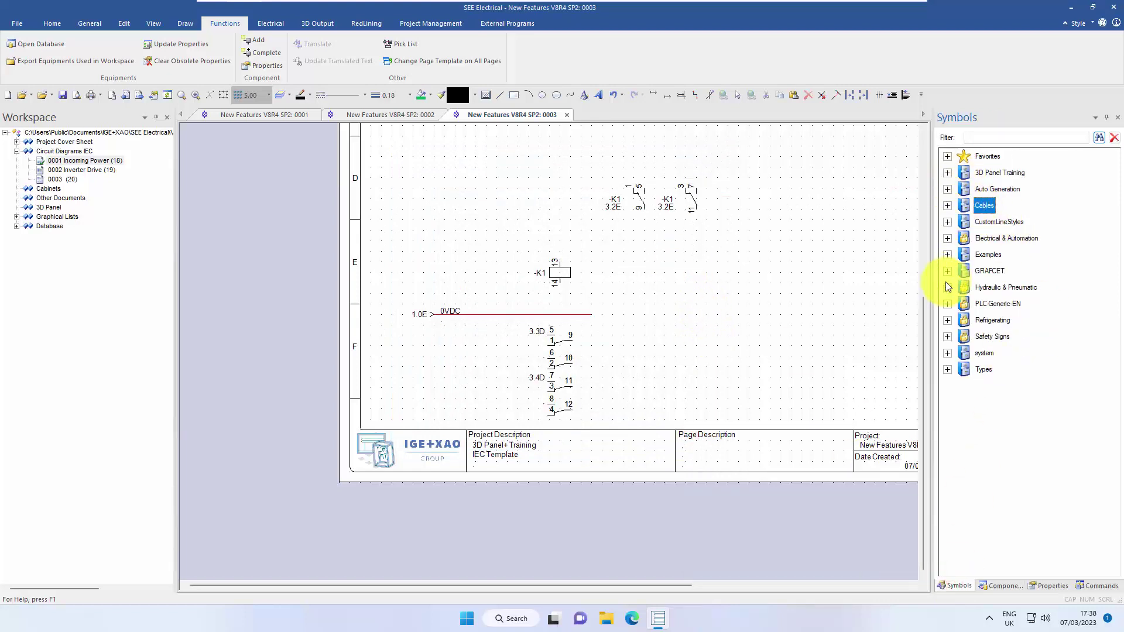
- Place a 1-pole NO contact from Relay-contacts, NO at cell 1D as -K1, accepting the warning
left_click(947, 239)
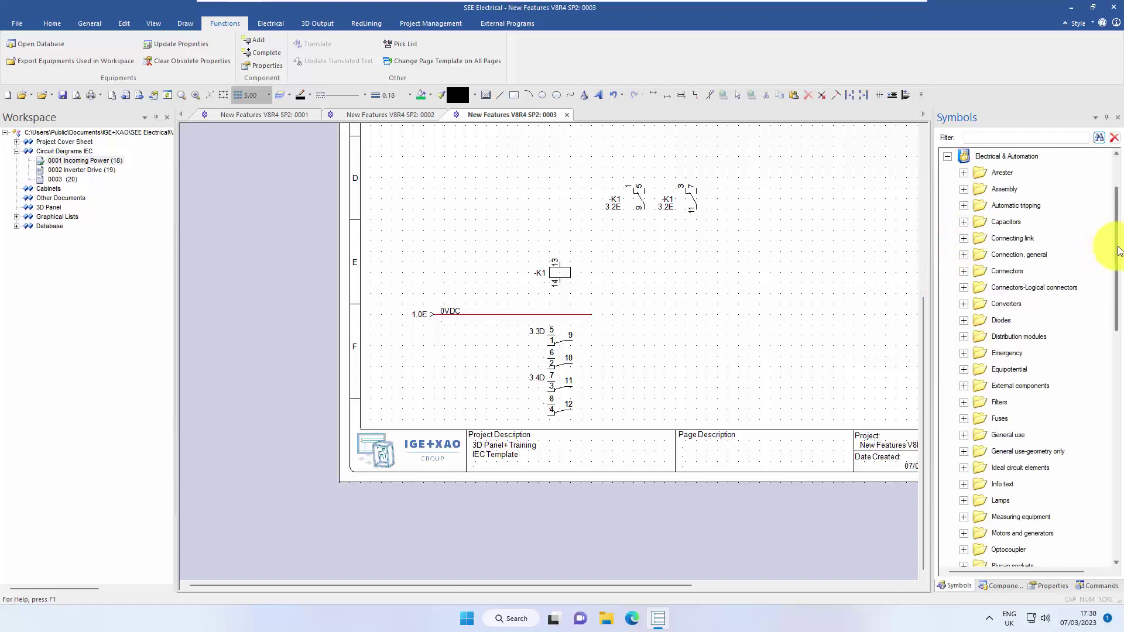
left_click_drag(1115, 234, 1121, 416)
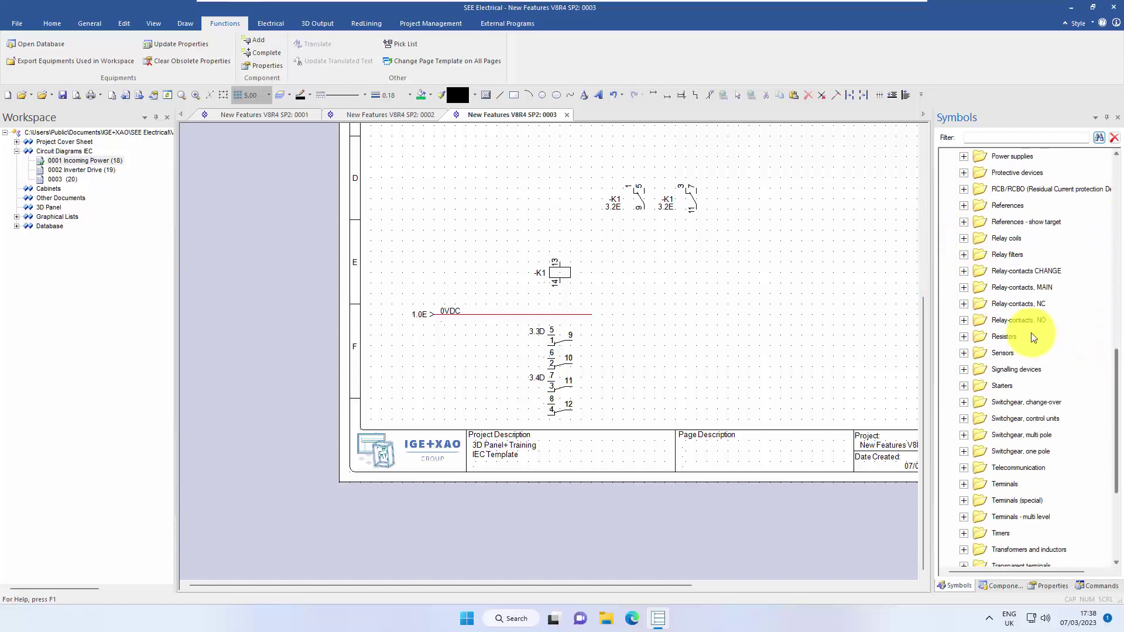
left_click(964, 319)
left_click(1023, 254)
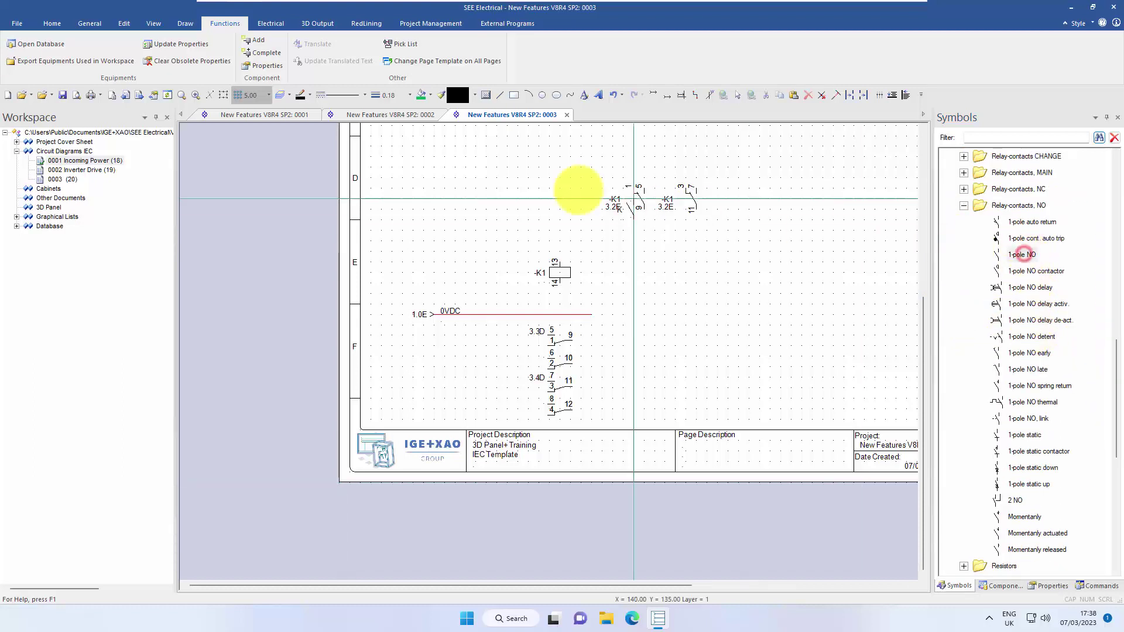
left_click(475, 188)
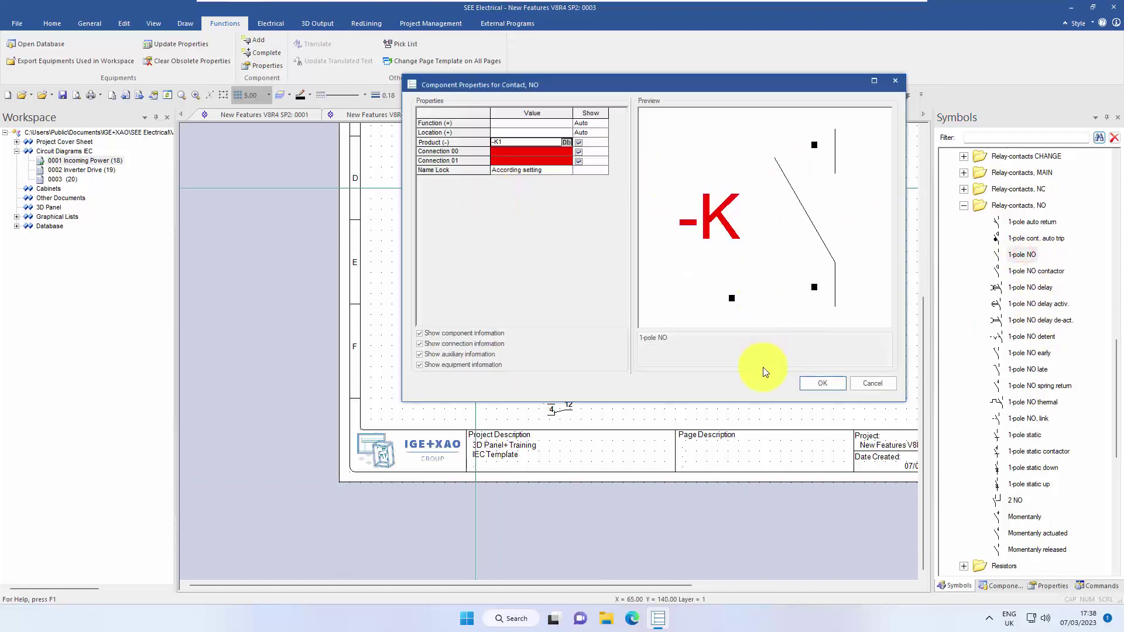
left_click(830, 383)
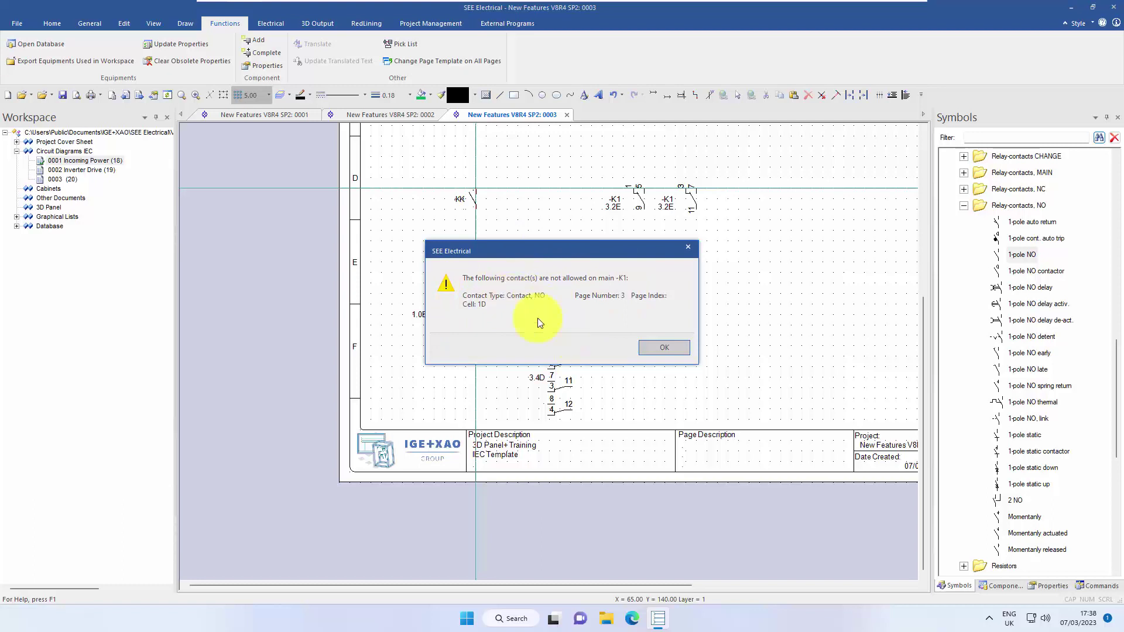
left_click(666, 348)
- Ungroup the -K1 NO contact and drag its grips to add a right-hand connection point
left_click(474, 204)
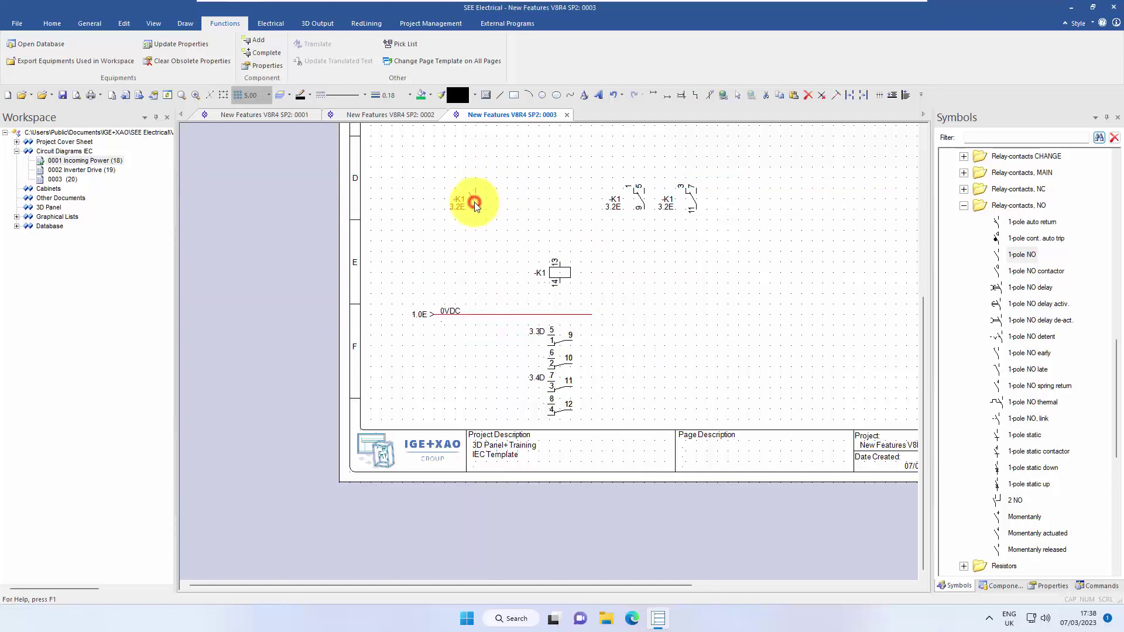
right_click(475, 203)
left_click(521, 267)
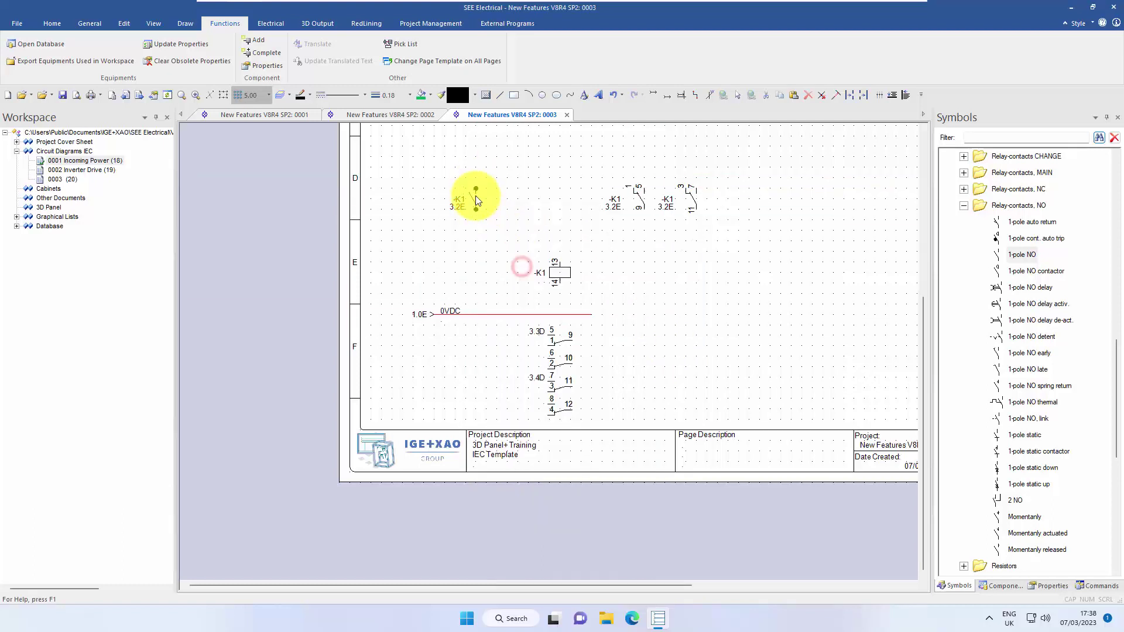
scroll(474, 202, "up", 2)
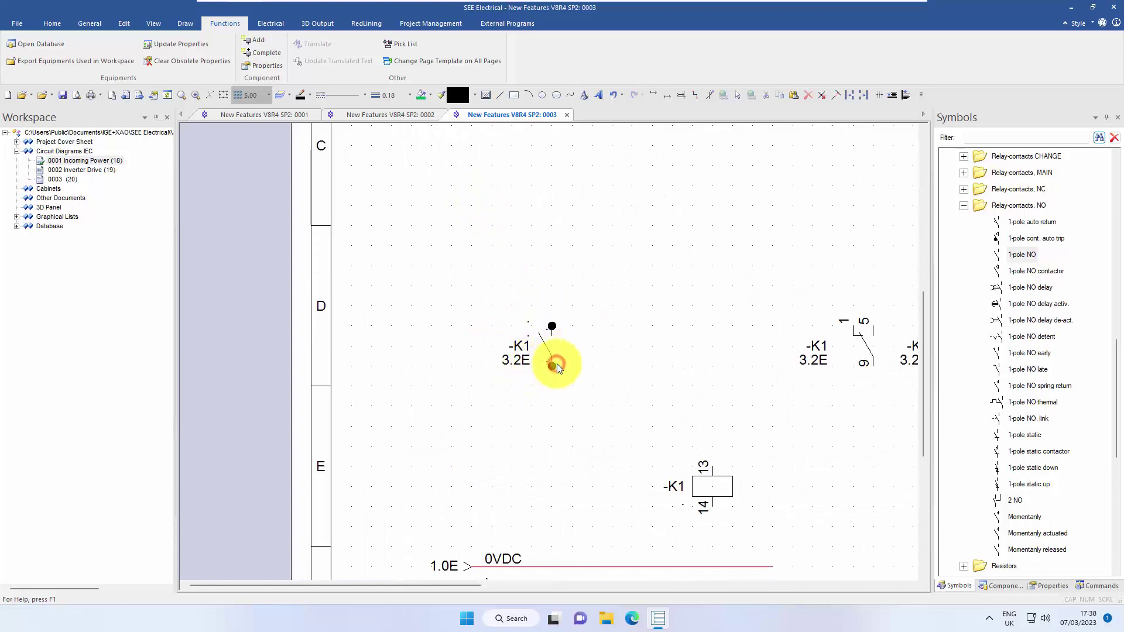
left_click_drag(553, 367, 572, 351)
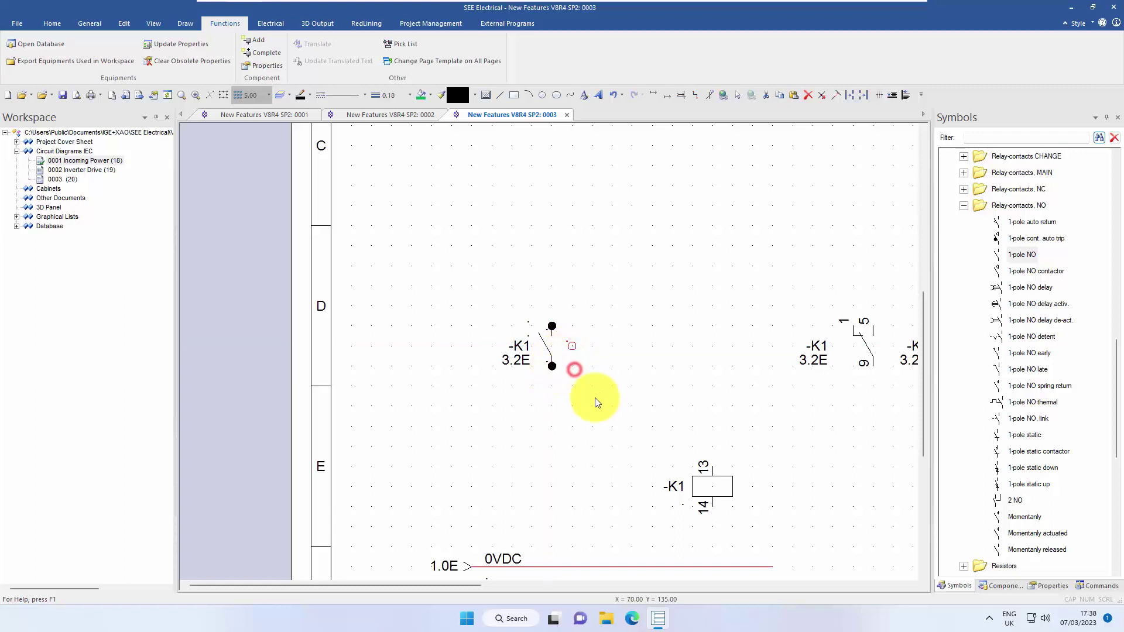
left_click_drag(602, 402, 501, 307)
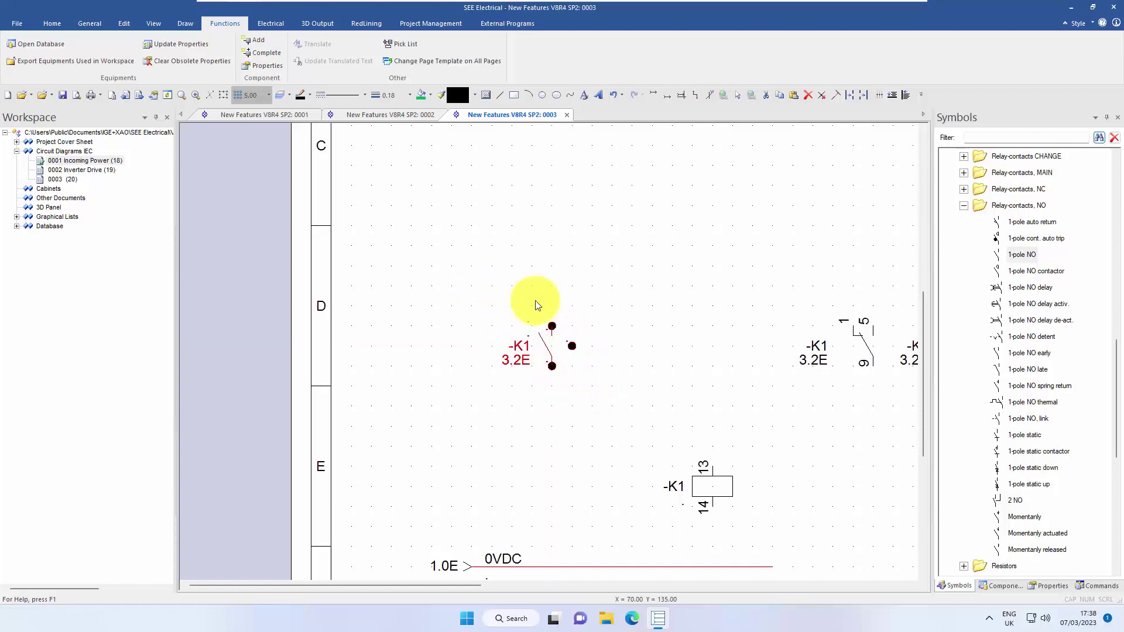
- Group the pieces as a Contact, CO with connections 10, 6, 2, hiding the Connection 02 label
right_click(622, 282)
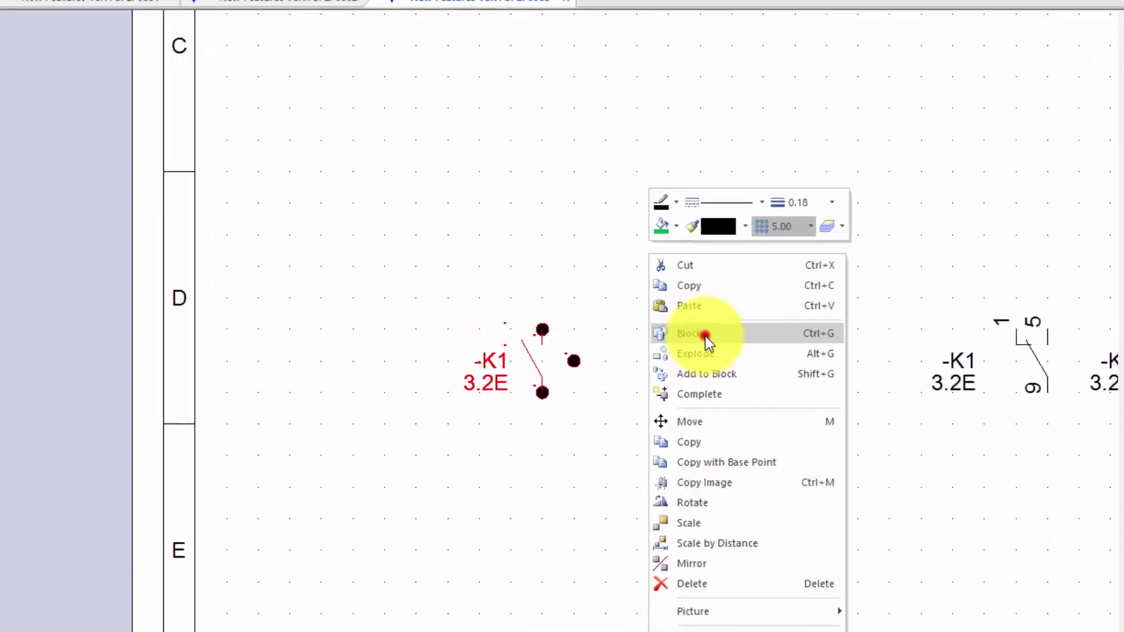
left_click(657, 329)
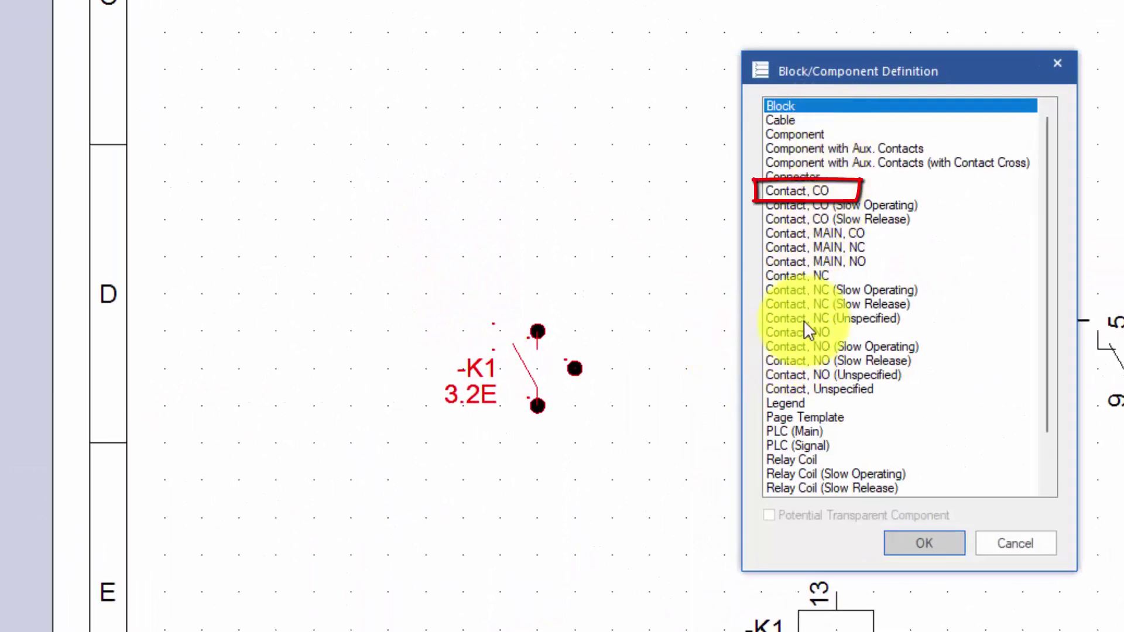
left_click(797, 191)
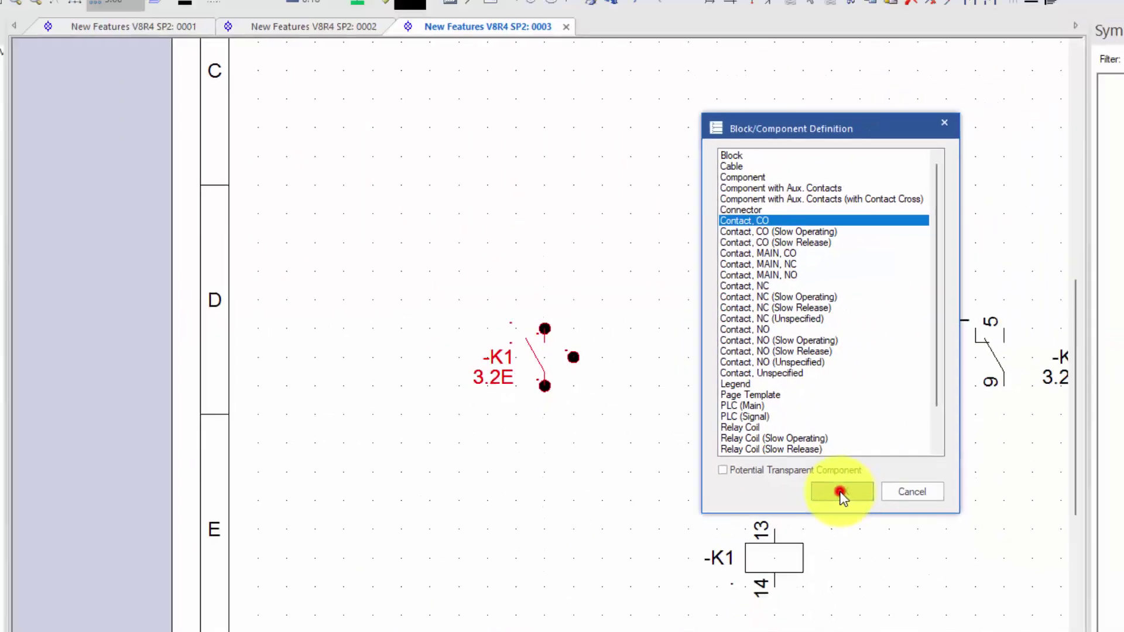
left_click(919, 531)
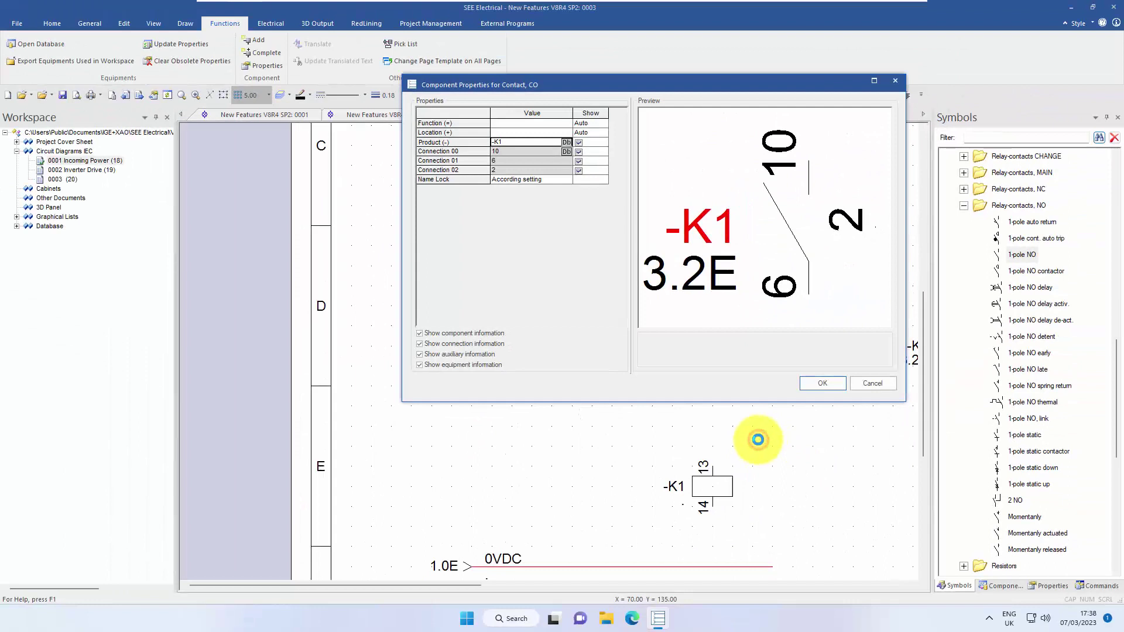
left_click(578, 170)
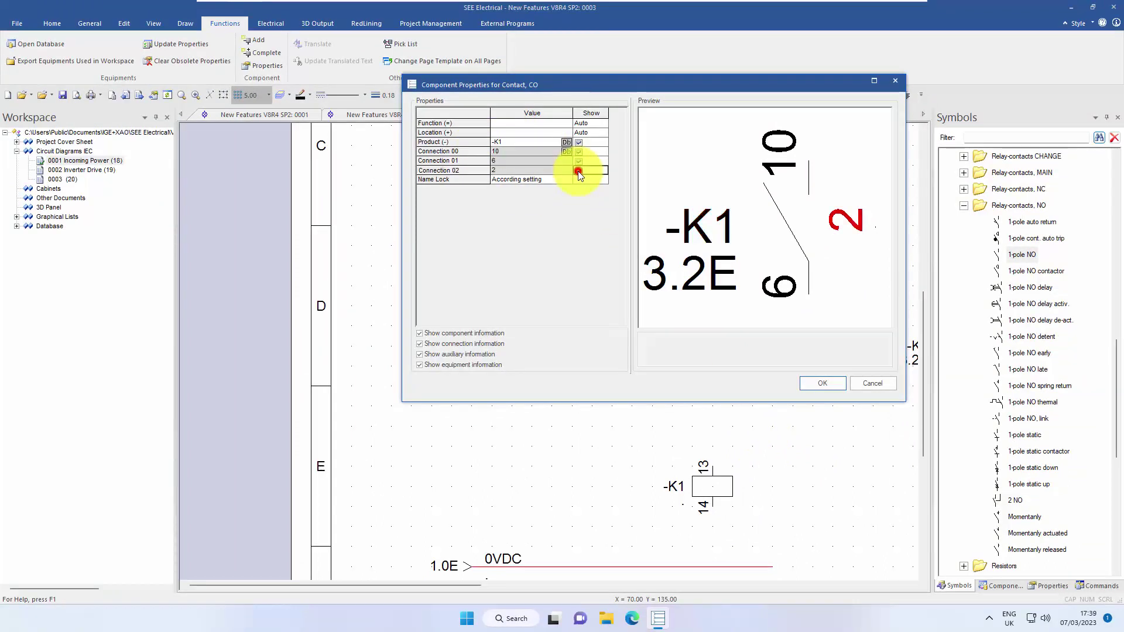
left_click(821, 381)
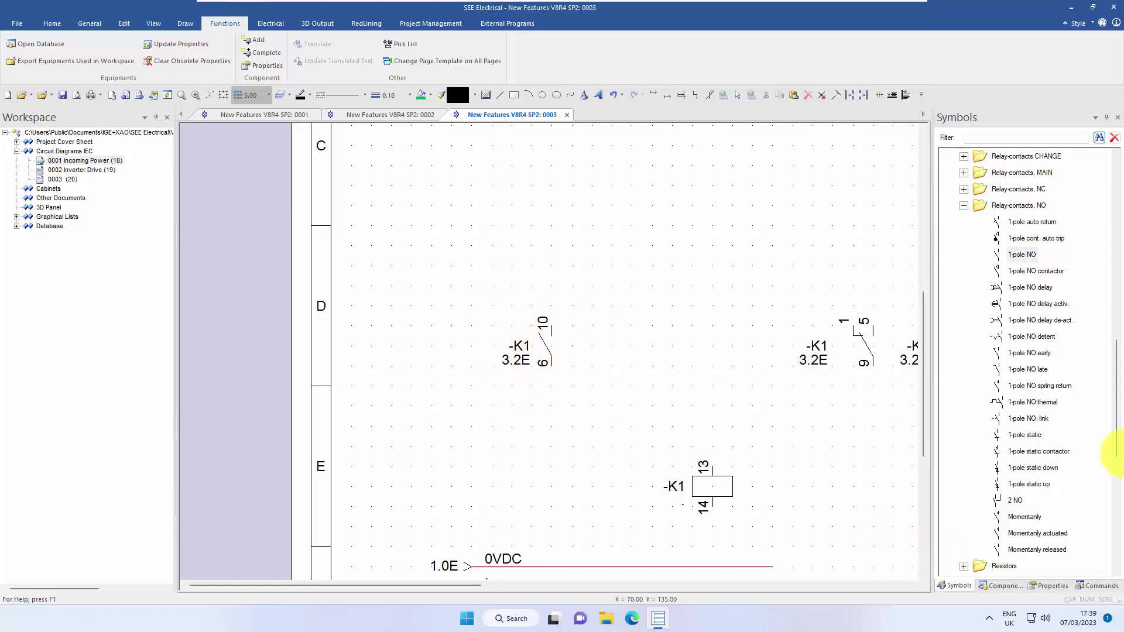
- Create a new symbol database named .Custom
left_click_drag(1117, 454, 1112, 117)
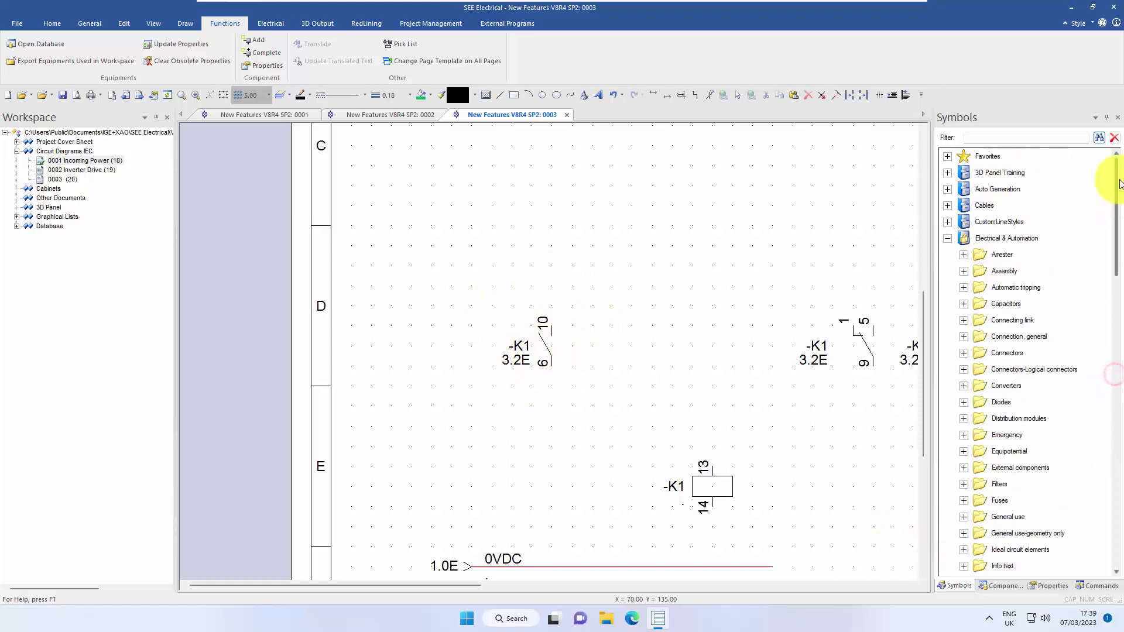
right_click(1066, 169)
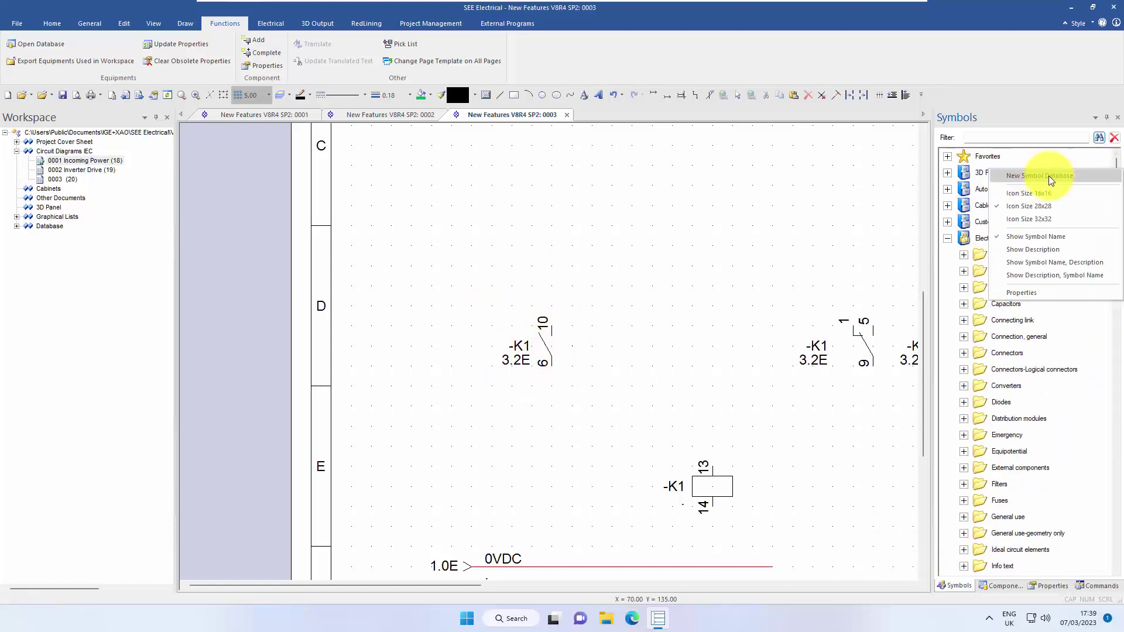
left_click(1049, 176)
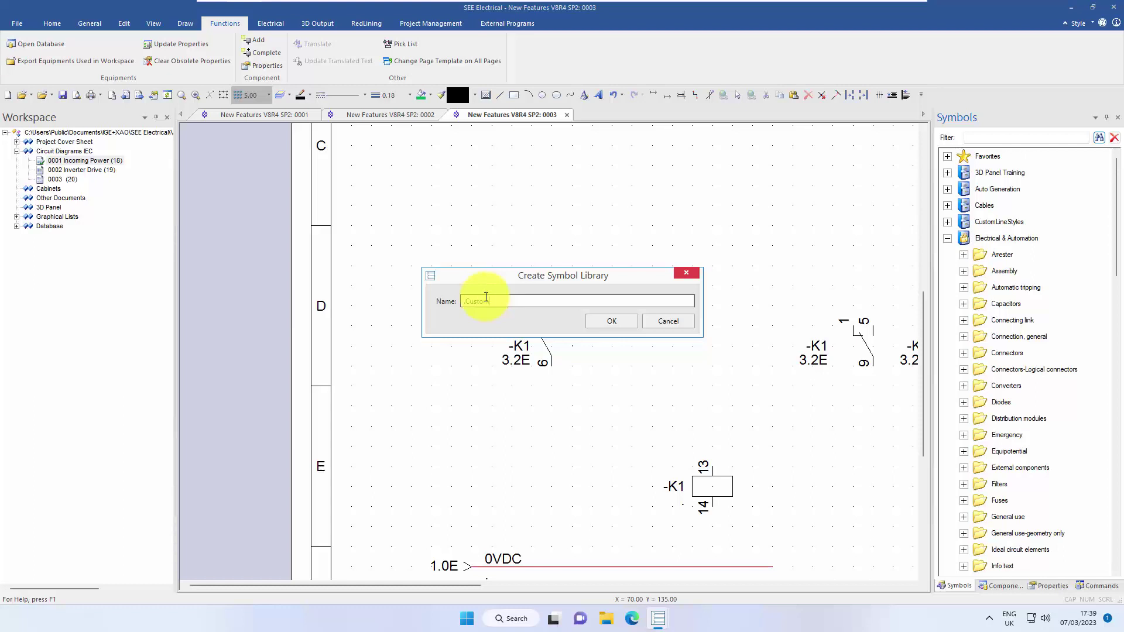
type(".Custom")
left_click(612, 321)
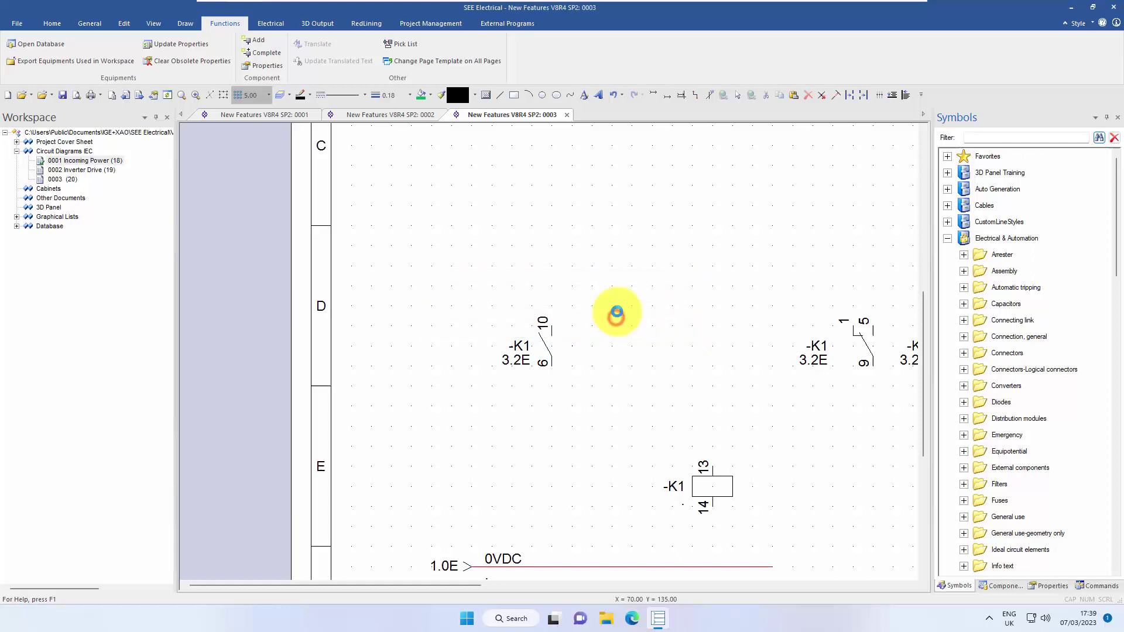
- Add a Contacts folder to the .Custom library
right_click(983, 174)
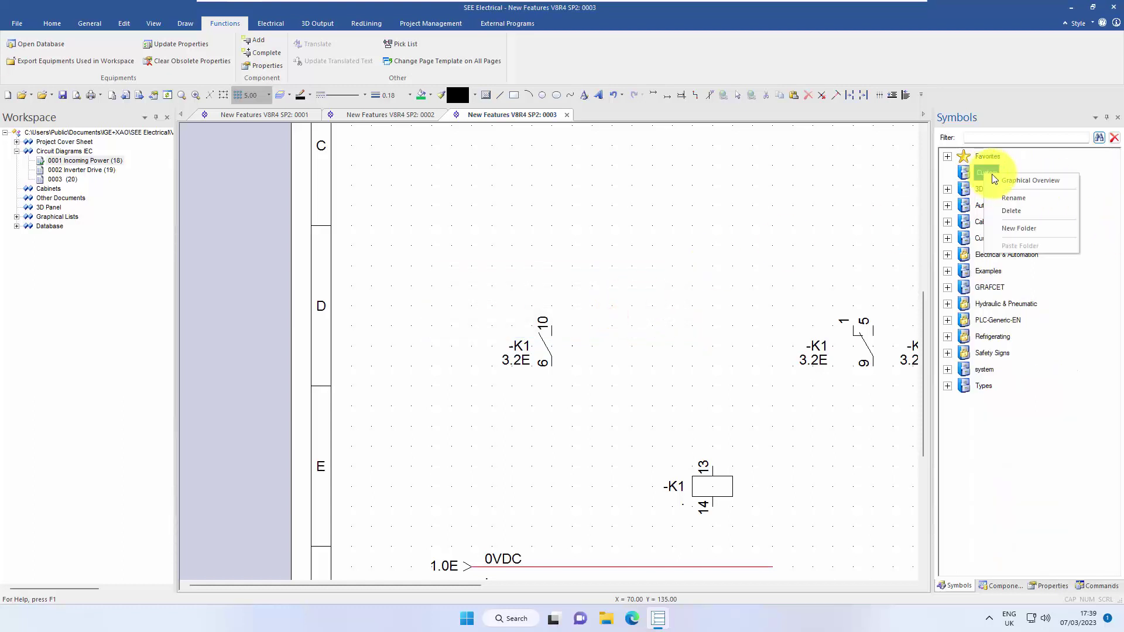
left_click(1019, 228)
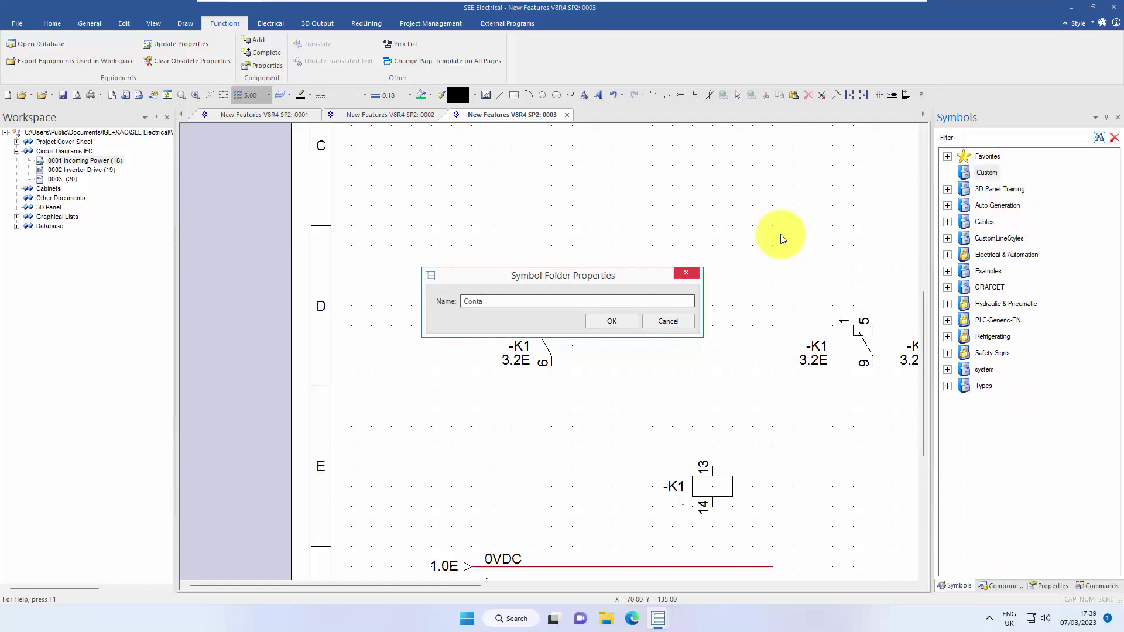
key("Return")
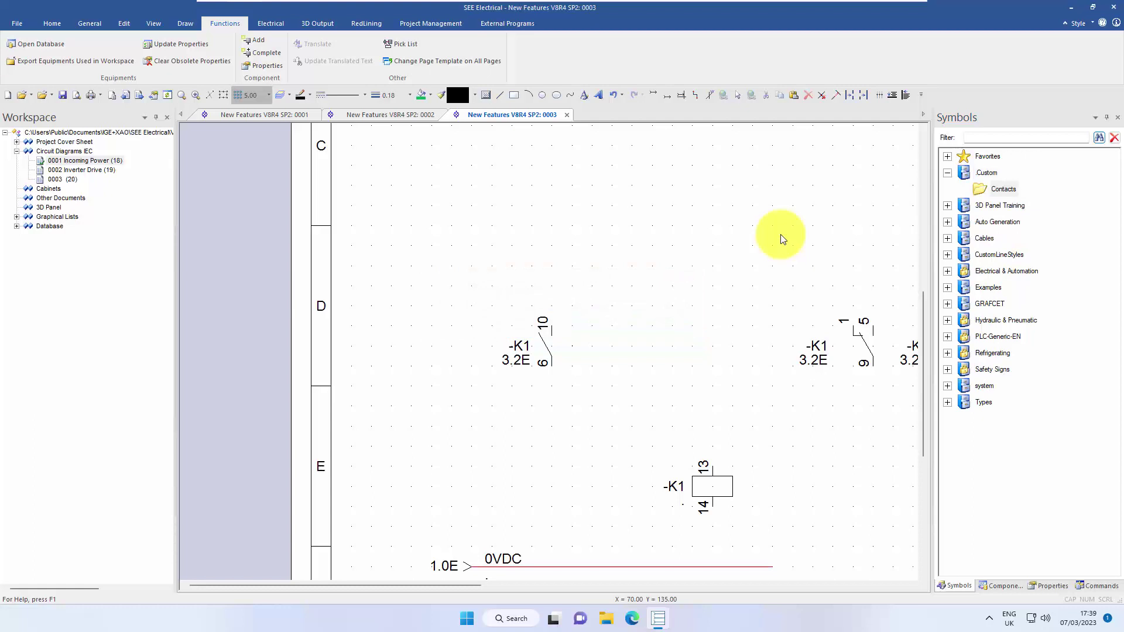
- Drag the -K1 contact with terminals 10 and 6 into Contacts, saving it as symbol NO (CO)
left_click(550, 324)
left_click_drag(553, 326, 1013, 189)
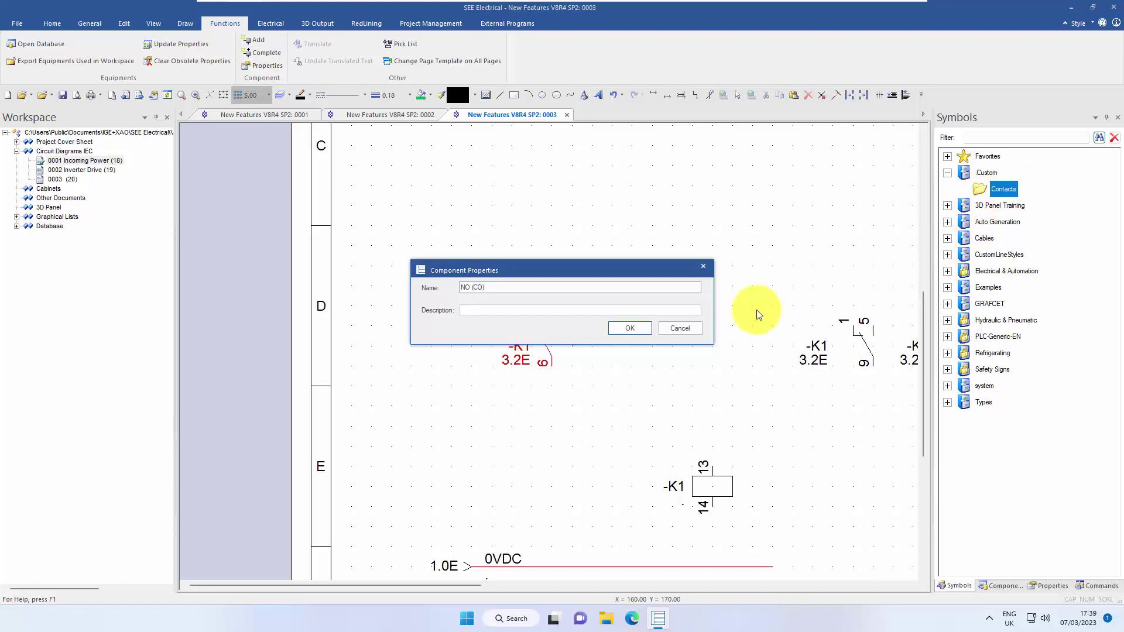
left_click(635, 332)
left_click(673, 346)
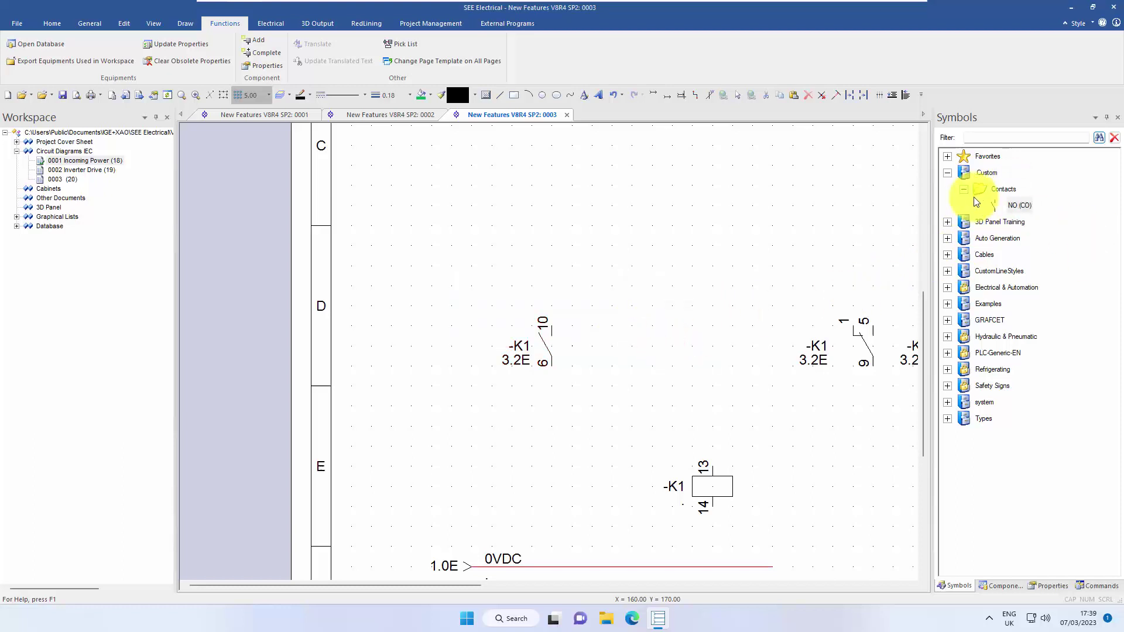
- Place a 1-pole NC contact from Relay-contacts, NC as -K1 in row C, accepting the warning
left_click(947, 288)
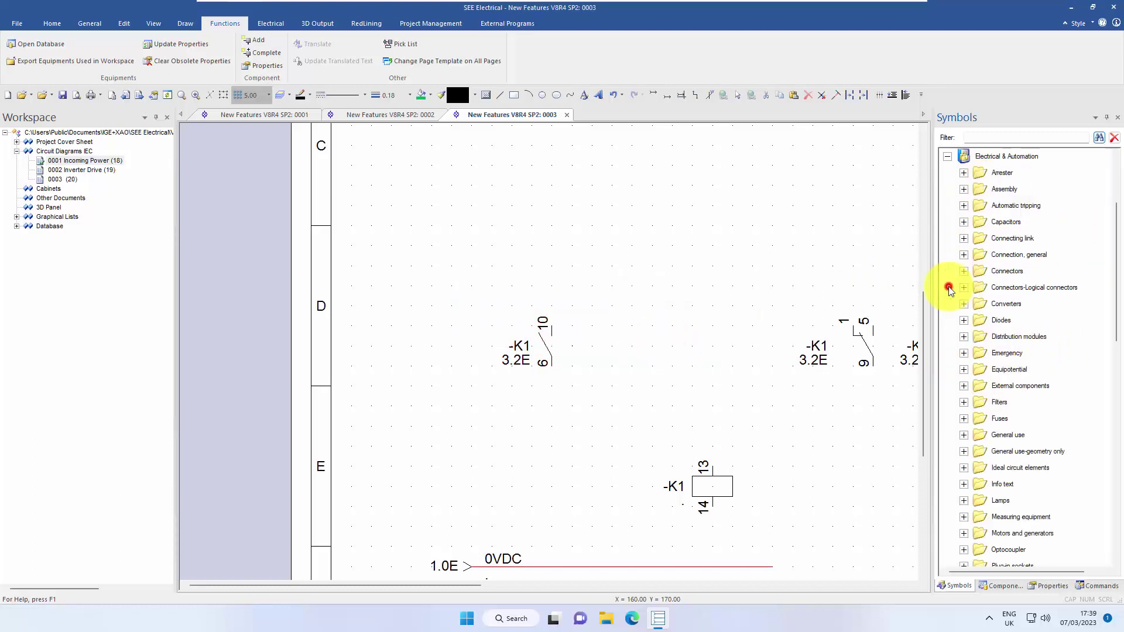
scroll(1007, 444, "down", 7)
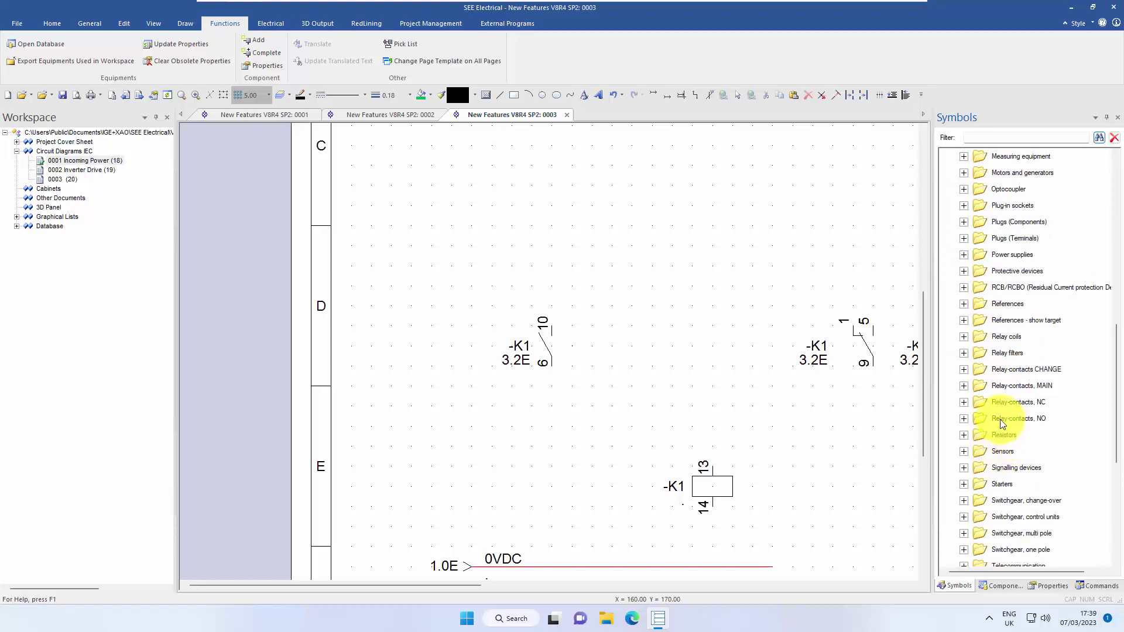
left_click(964, 404)
left_click(1029, 370)
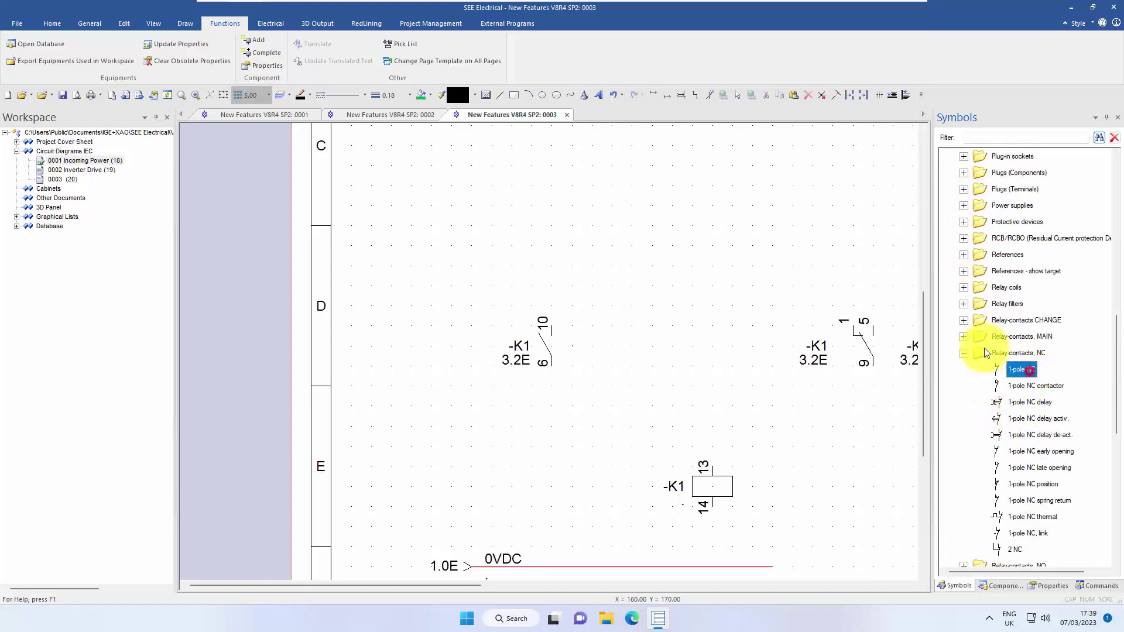
left_click(572, 226)
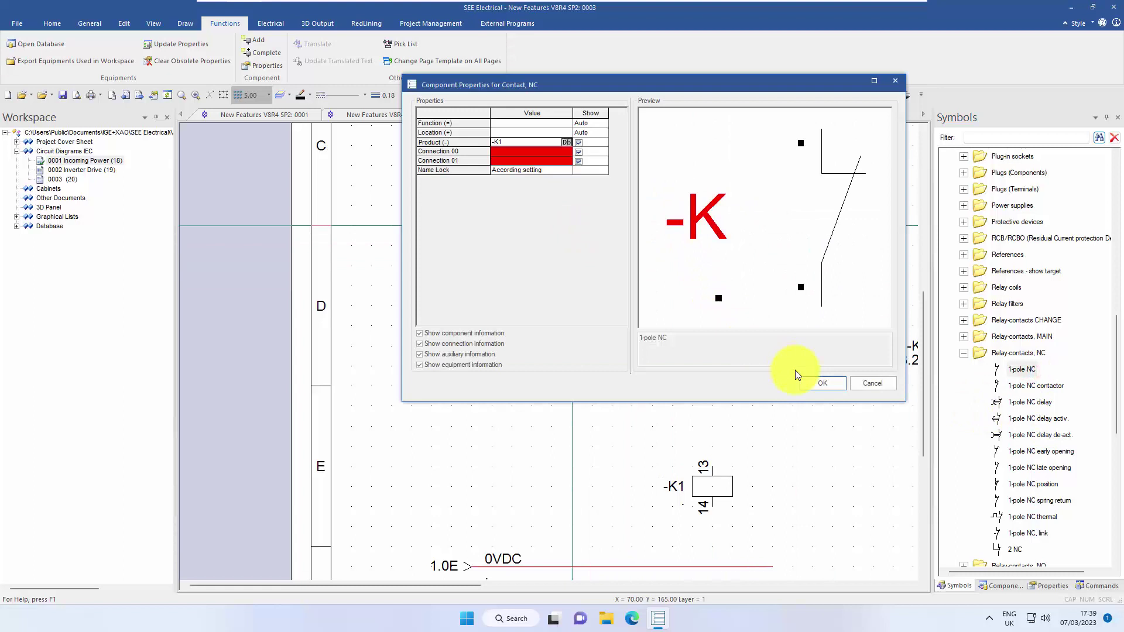
left_click(808, 383)
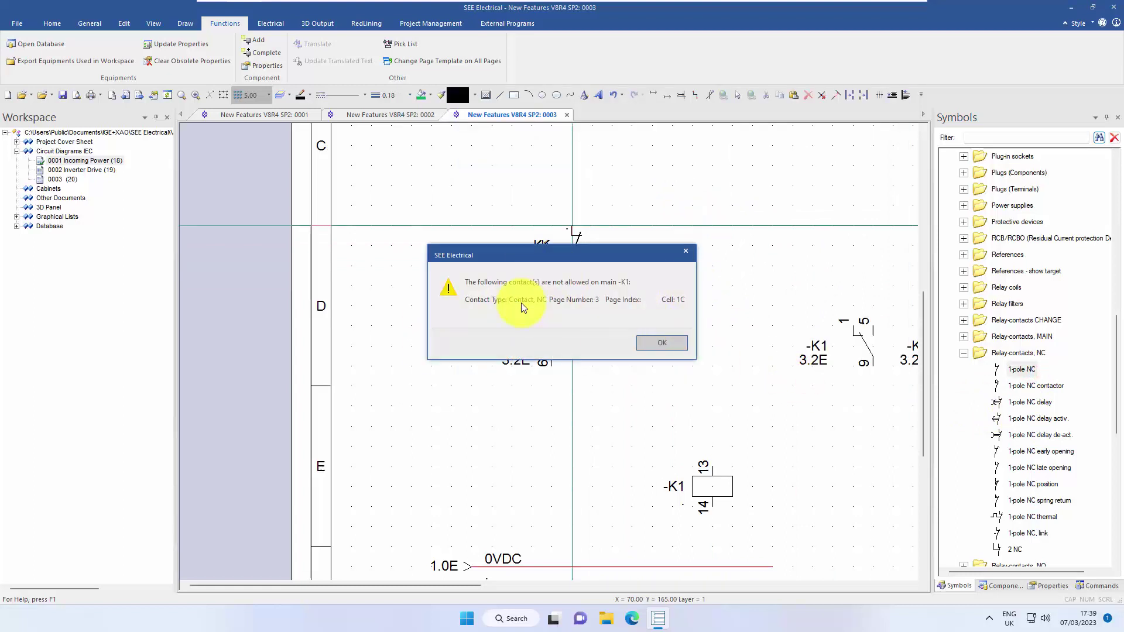
left_click(654, 345)
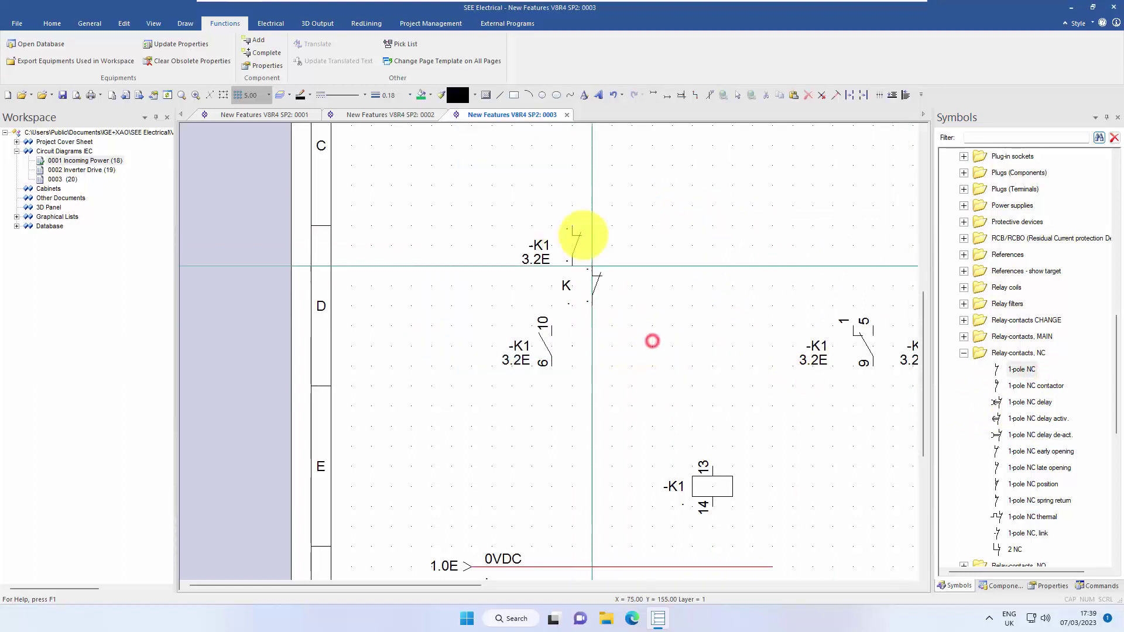
- Explode the NC contact, copy a connection point to its right side, and window-select all parts
right_click(582, 236)
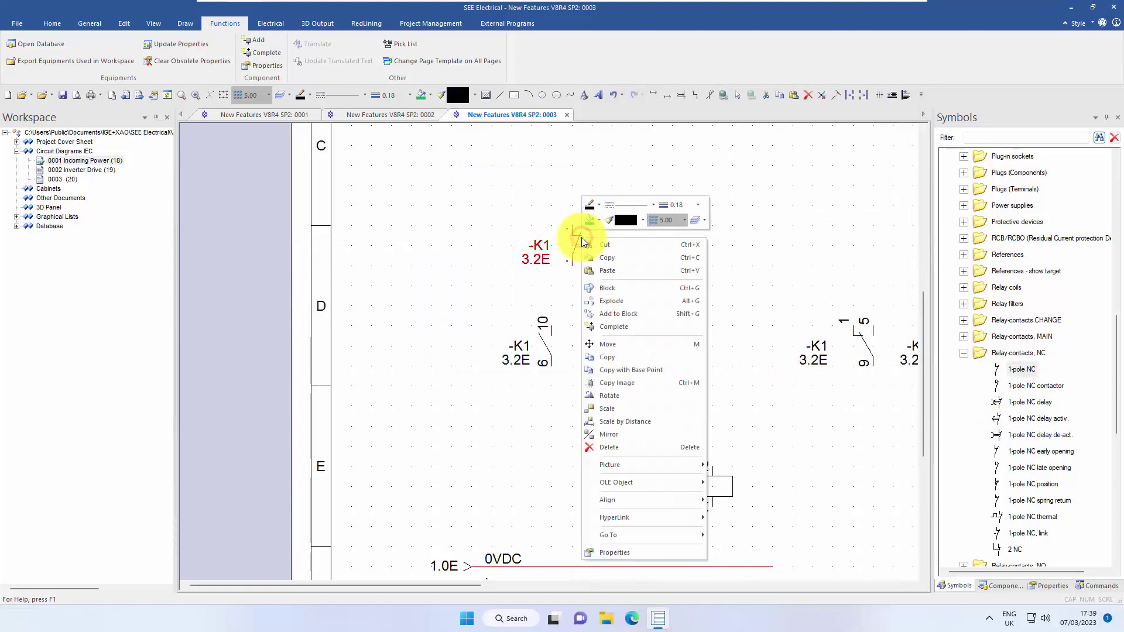
left_click(625, 301)
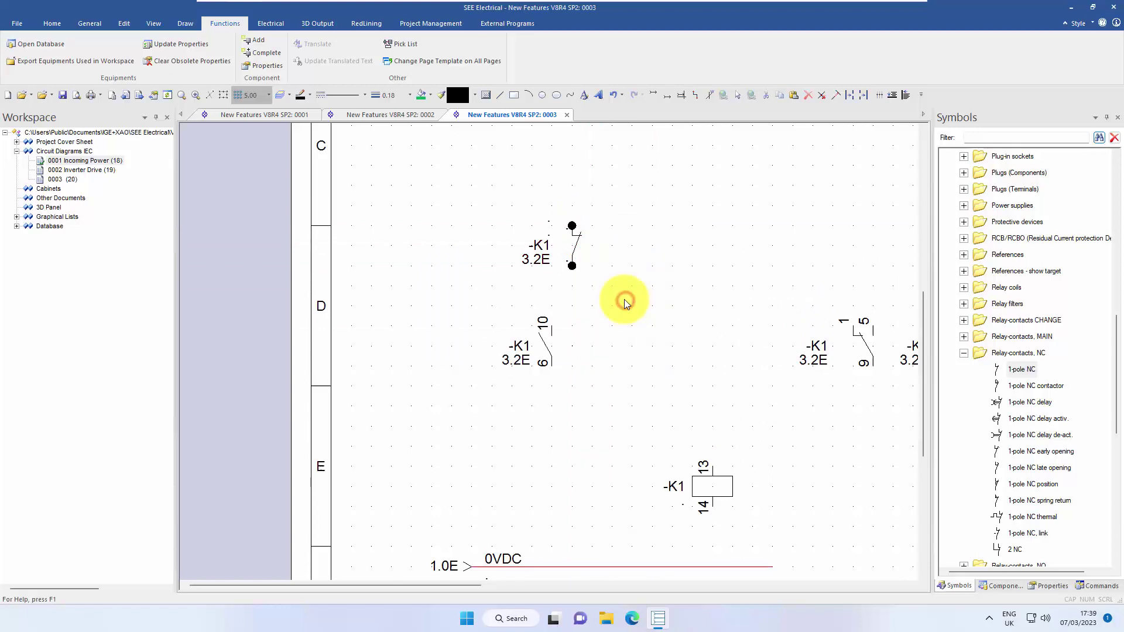
left_click(589, 257)
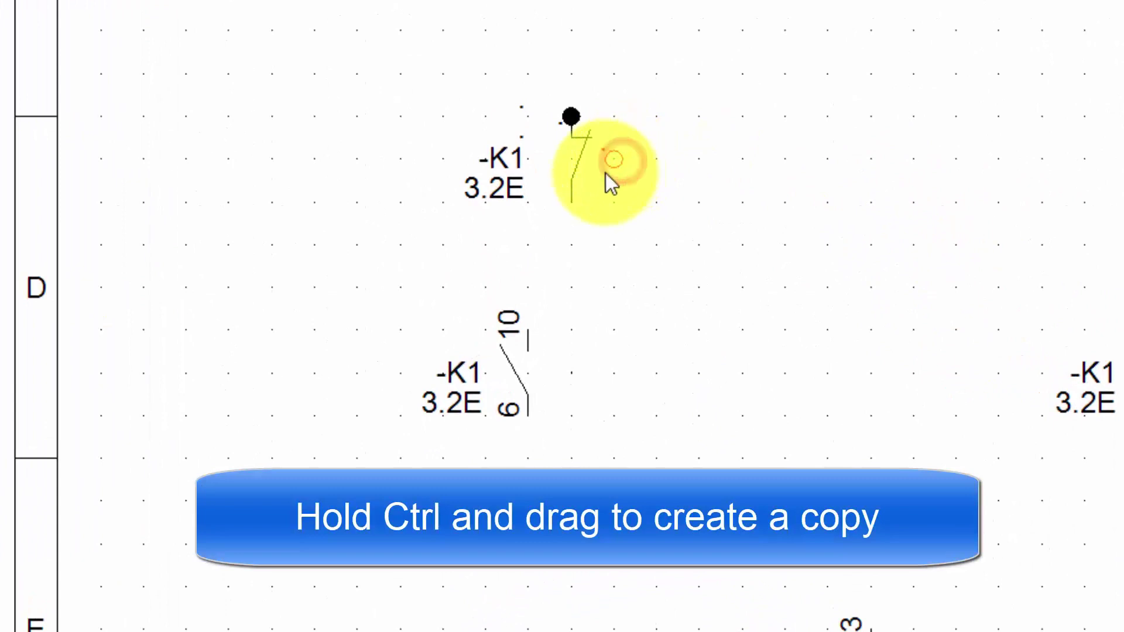
left_click_drag(566, 199, 614, 159)
left_click(681, 209)
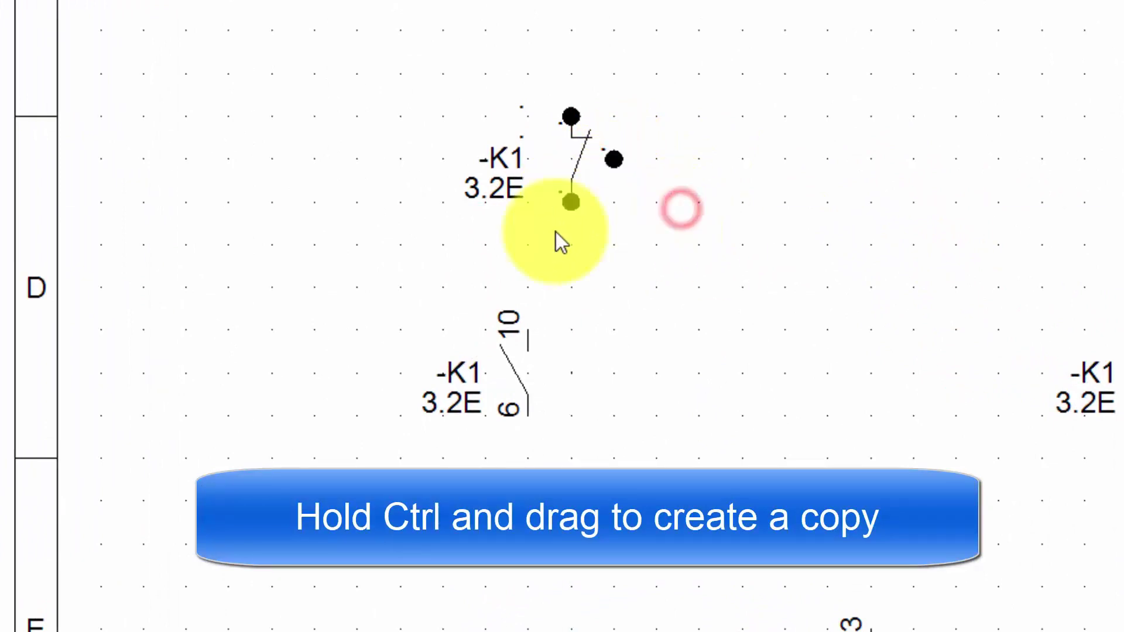
left_click_drag(712, 228, 412, 26)
- Define the parts as a Contact, CO block showing terminals 12 and 4, hiding terminal 8
right_click(862, 101)
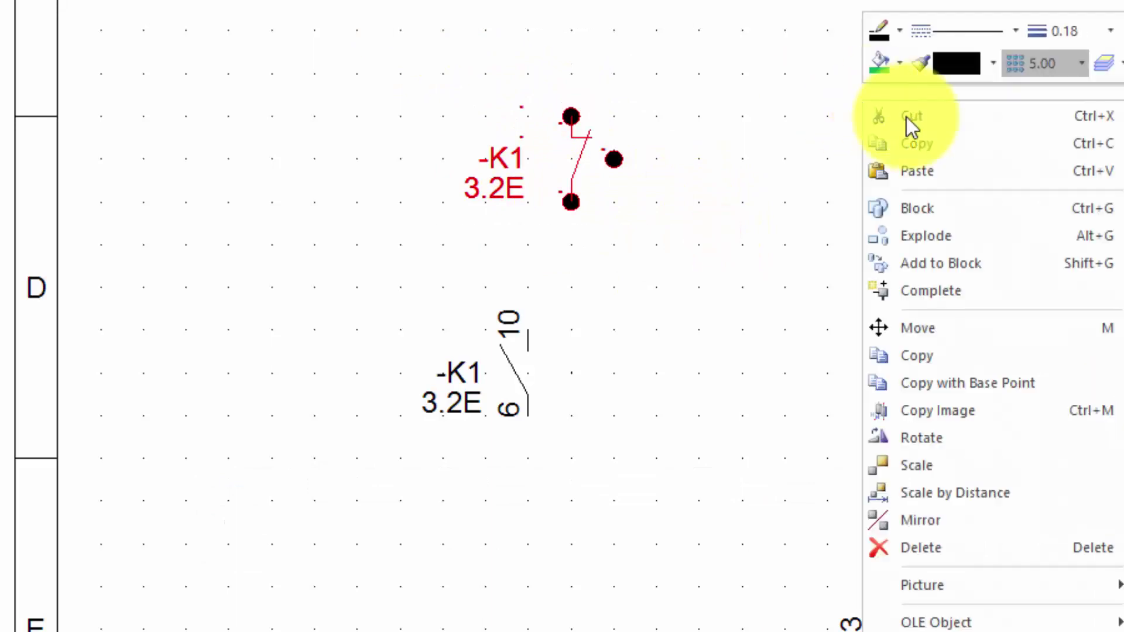
left_click(919, 207)
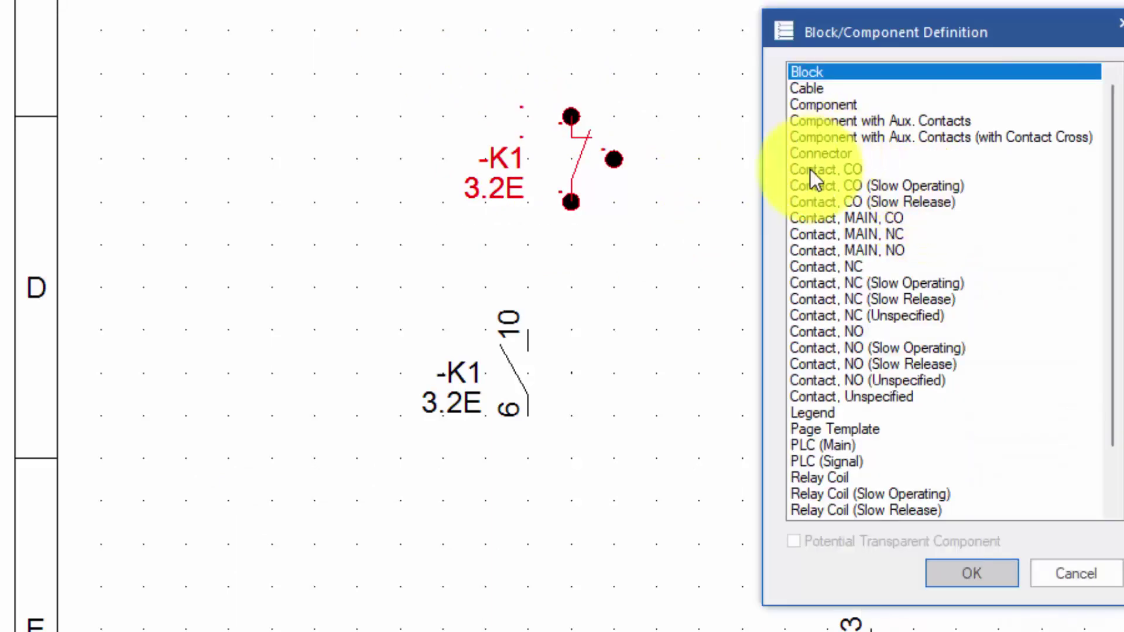
left_click(826, 171)
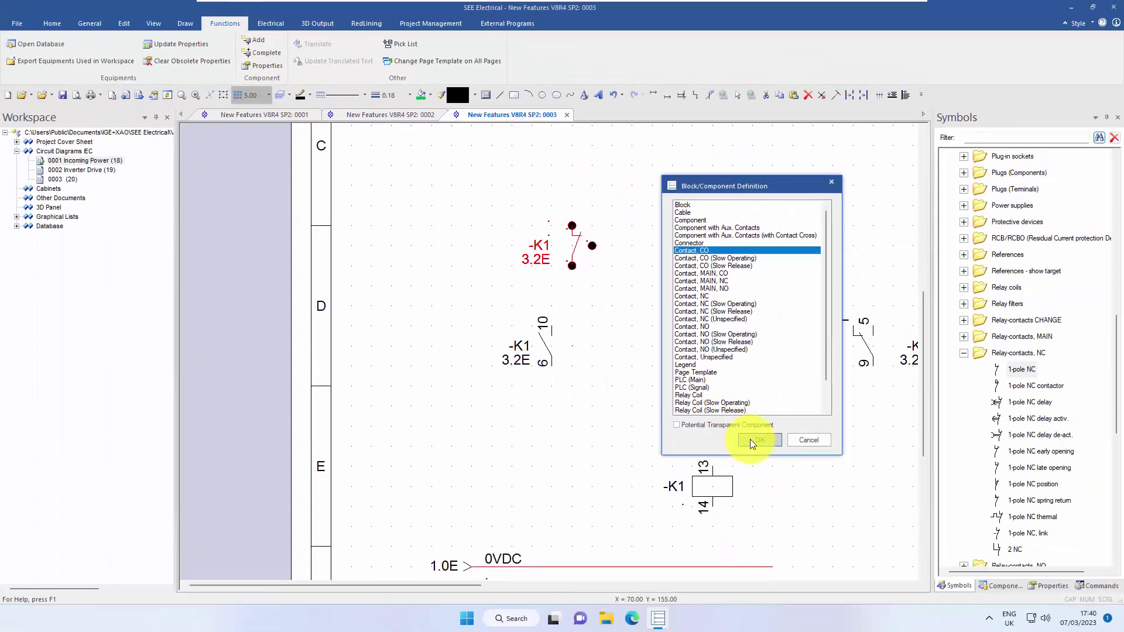
left_click(823, 480)
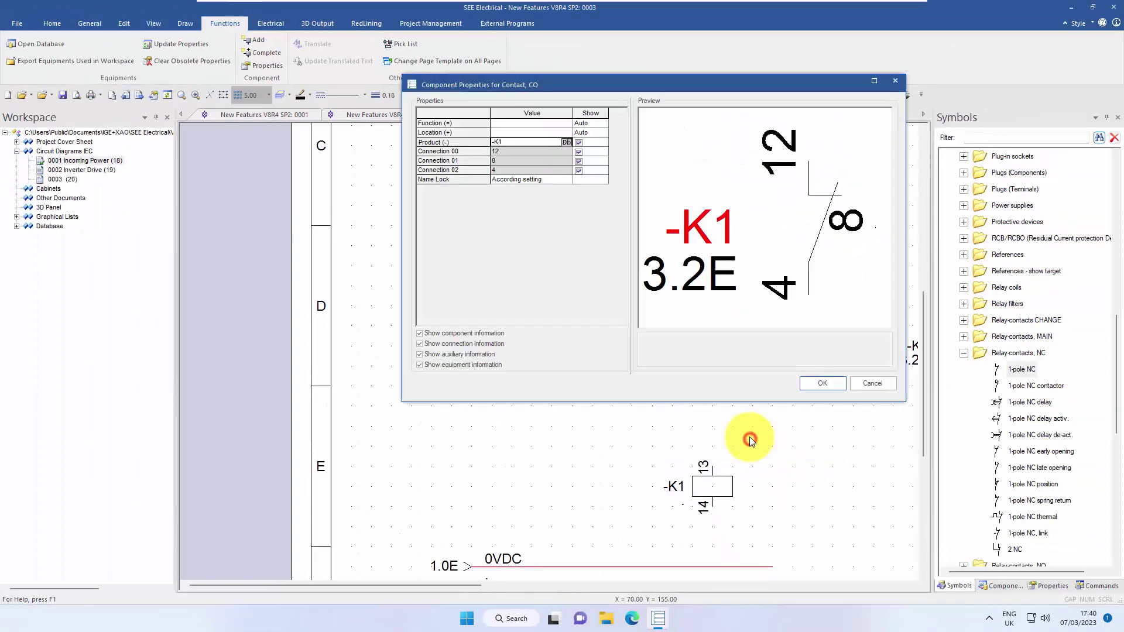
left_click(577, 162)
left_click(822, 383)
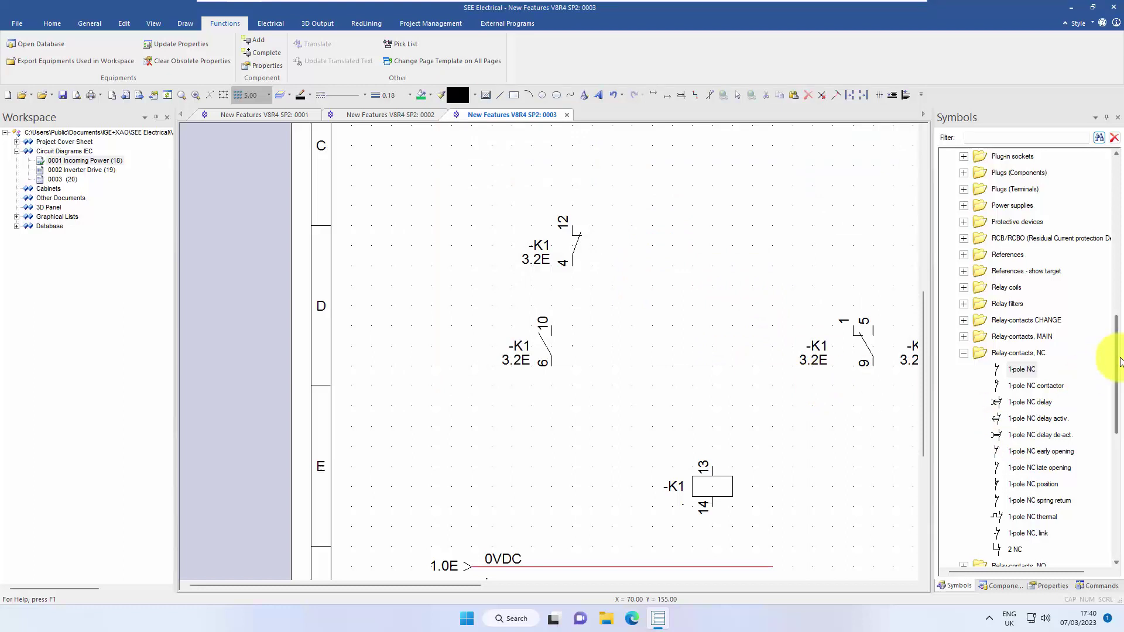
- Drag the new contact into .Custom > Contacts and save it as symbol NC (CO)
left_click_drag(1116, 352, 1107, 175)
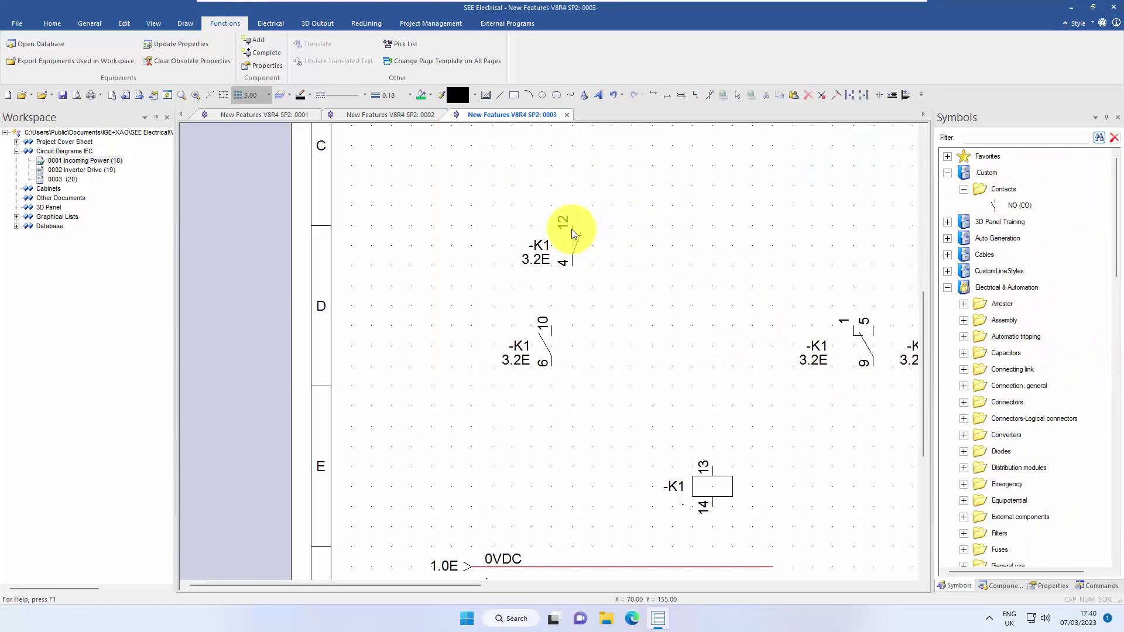
left_click_drag(572, 228, 1003, 189)
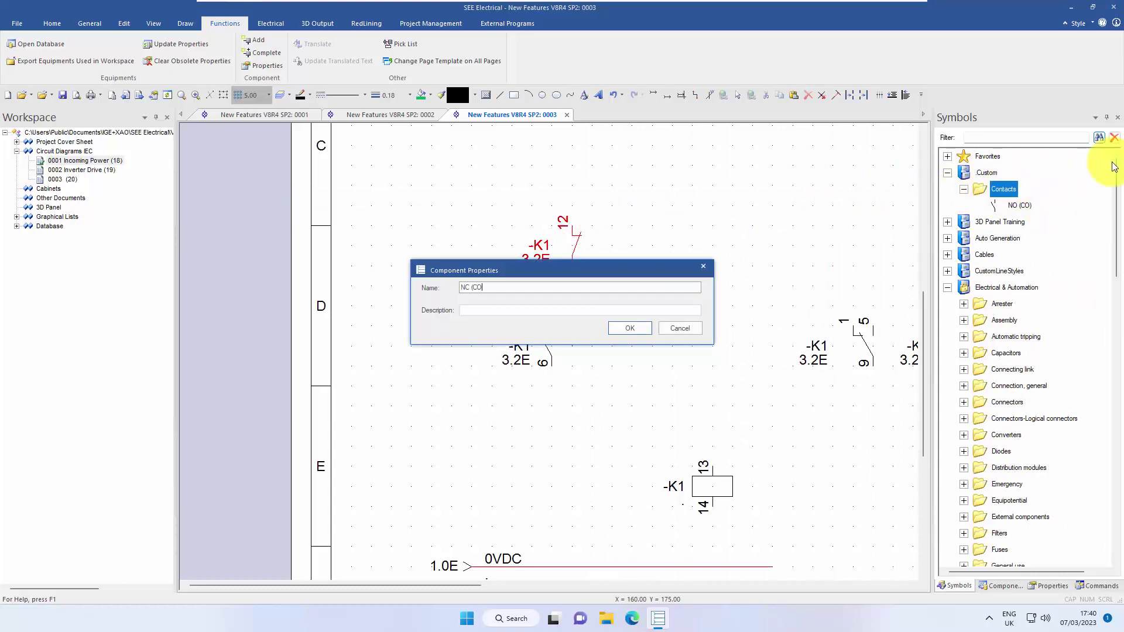
left_click(640, 326)
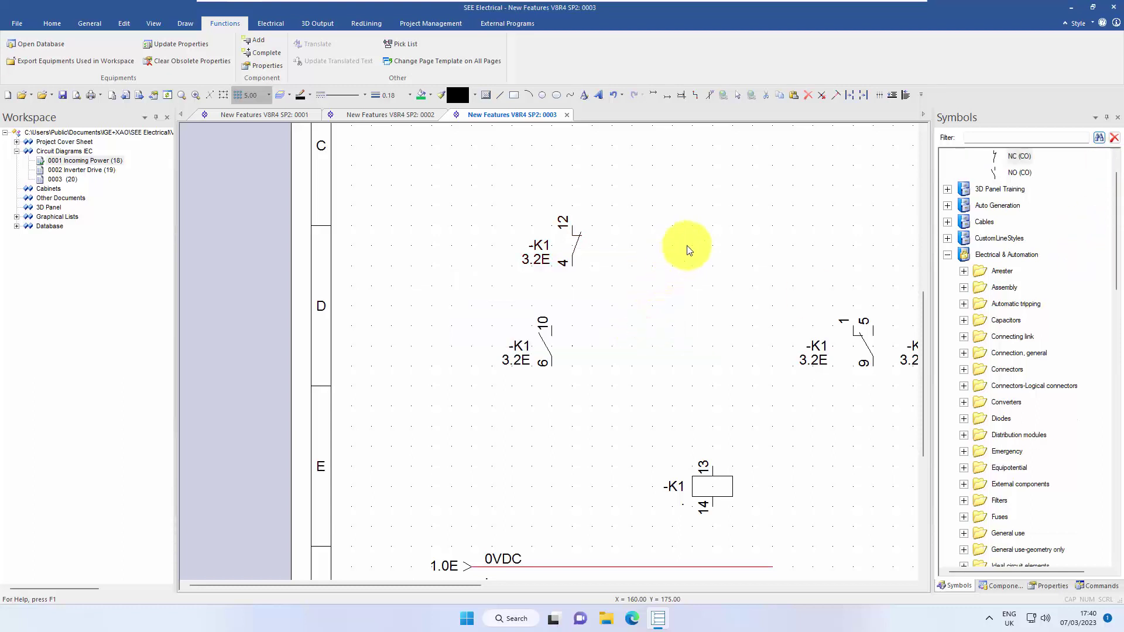
- From the -K1 coil's properties, open the MY4-24VAC record in the equipment database editor
scroll(616, 480, "down", 2)
scroll(616, 485, "down", 1)
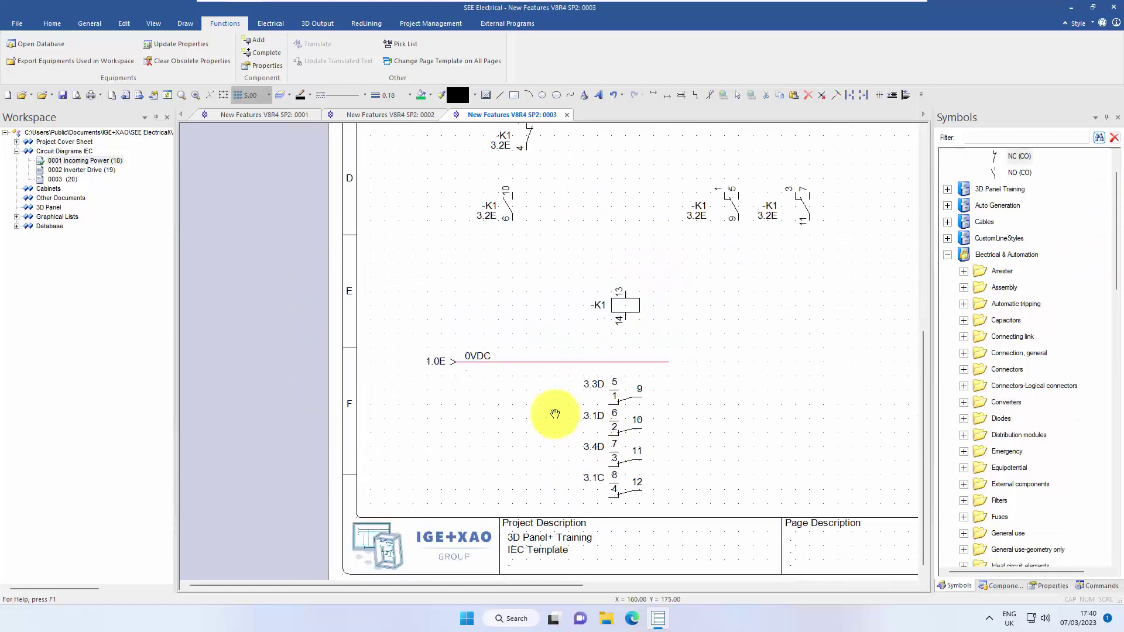
scroll(540, 314, "up", 1)
left_click(545, 312)
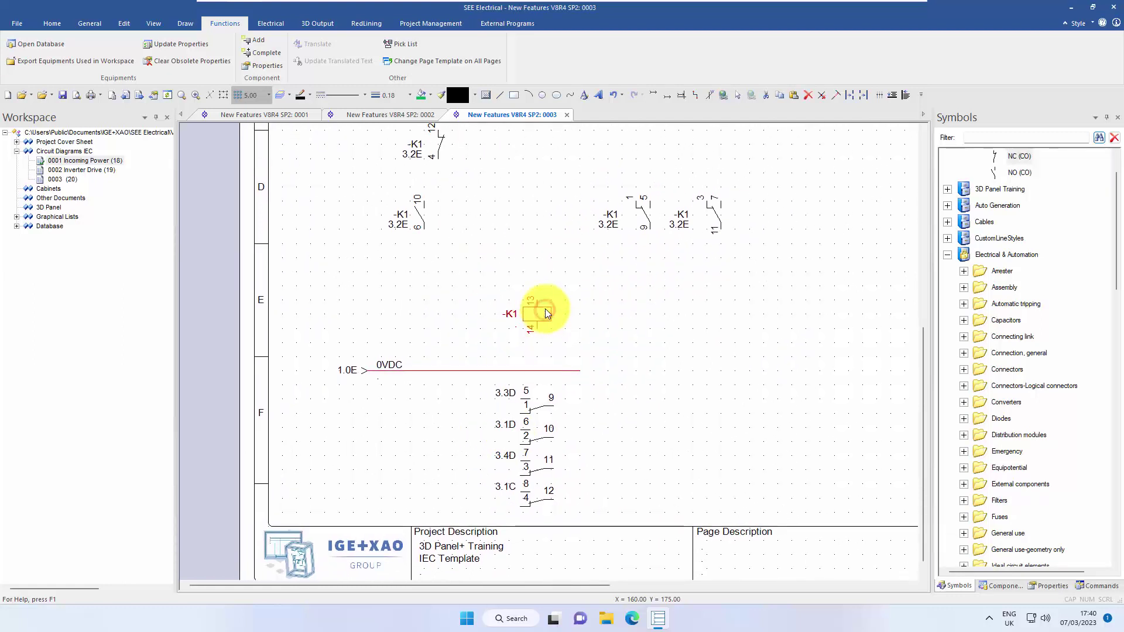
right_click(545, 306)
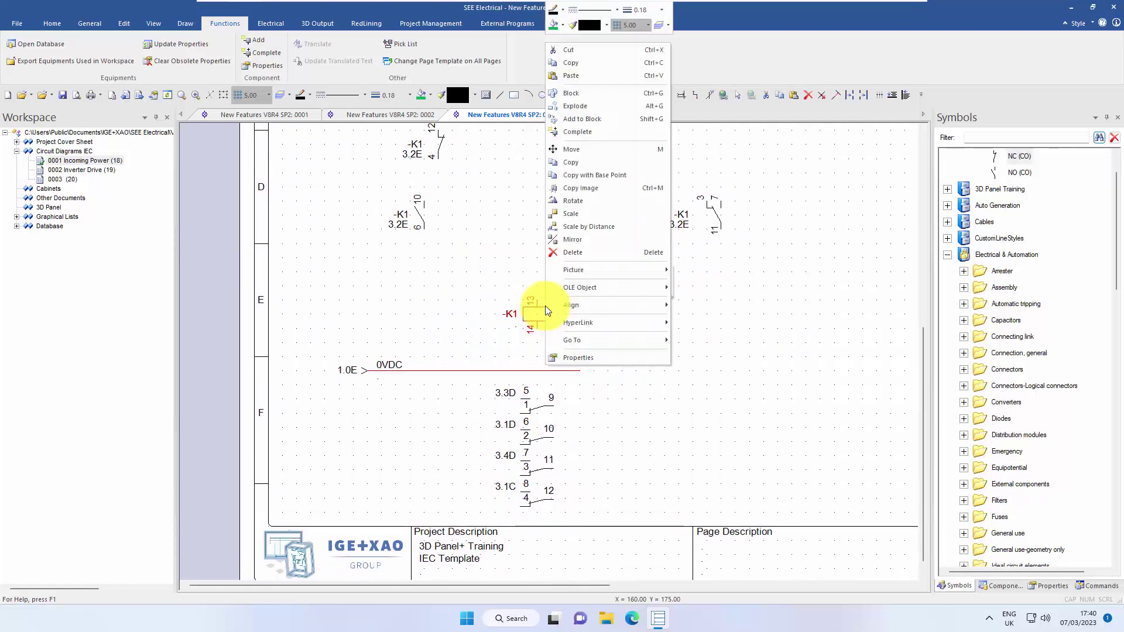
left_click(536, 311)
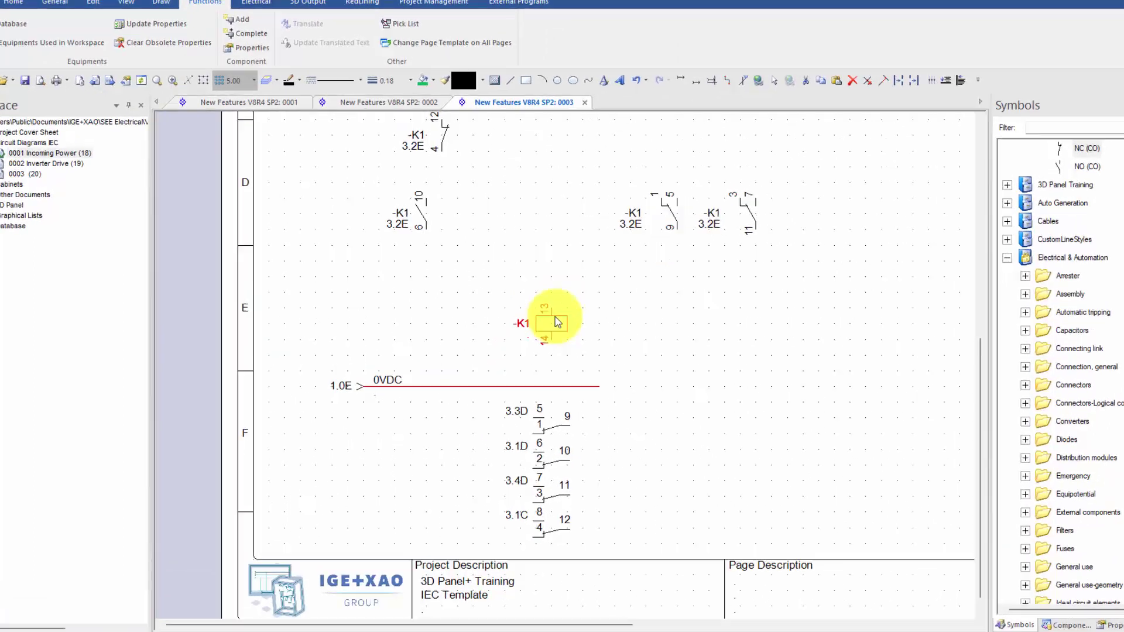
double_click(585, 339)
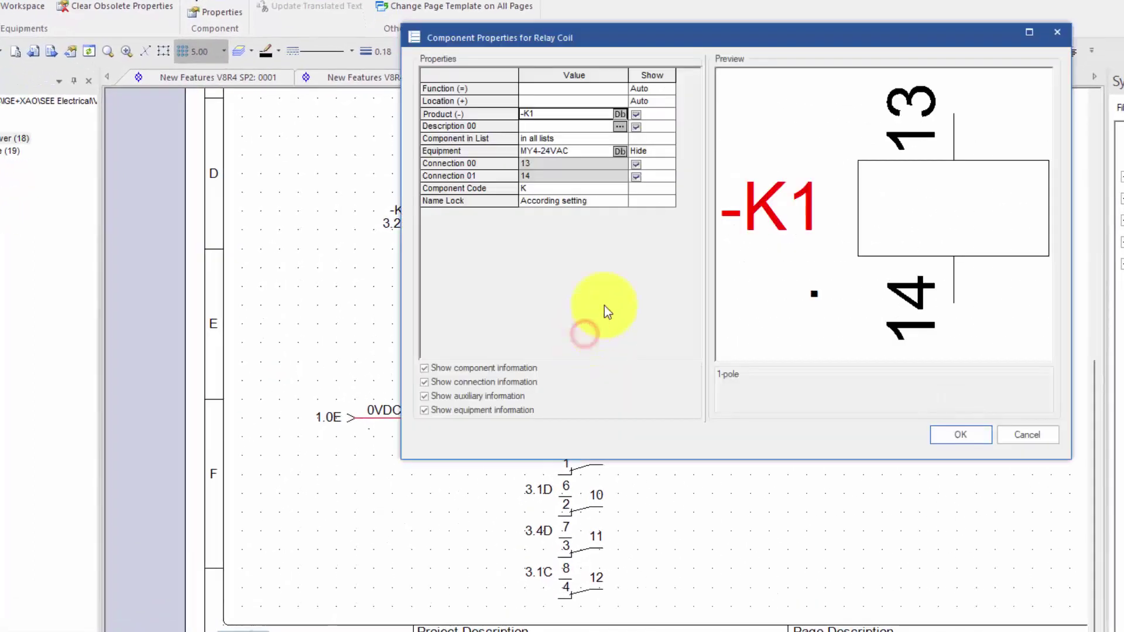
right_click(541, 148)
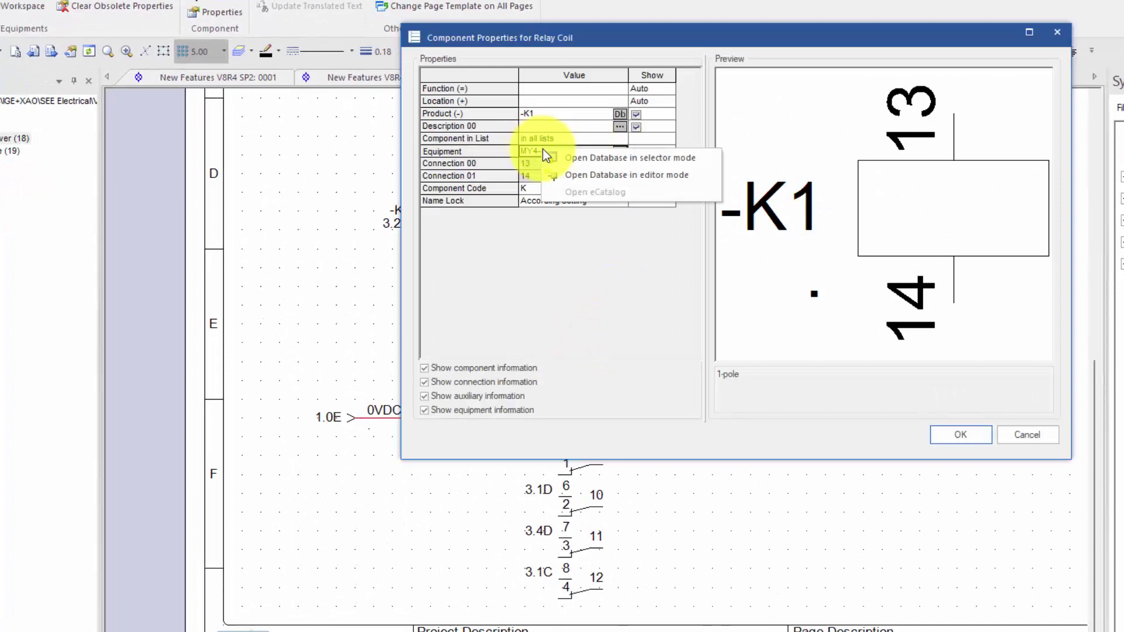
left_click(634, 175)
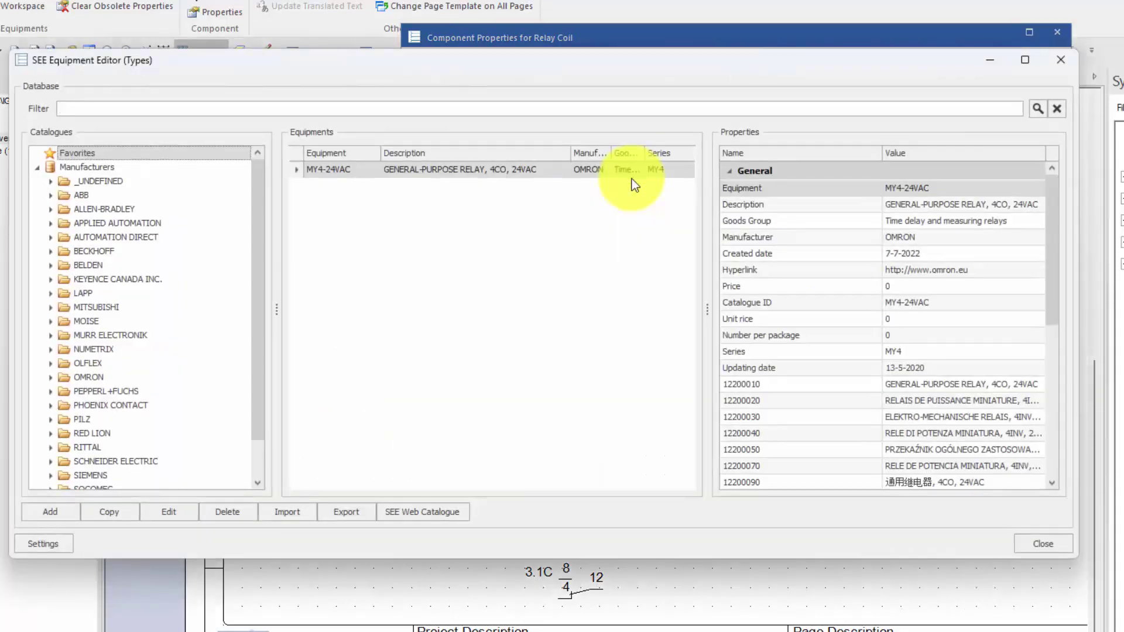
double_click(465, 170)
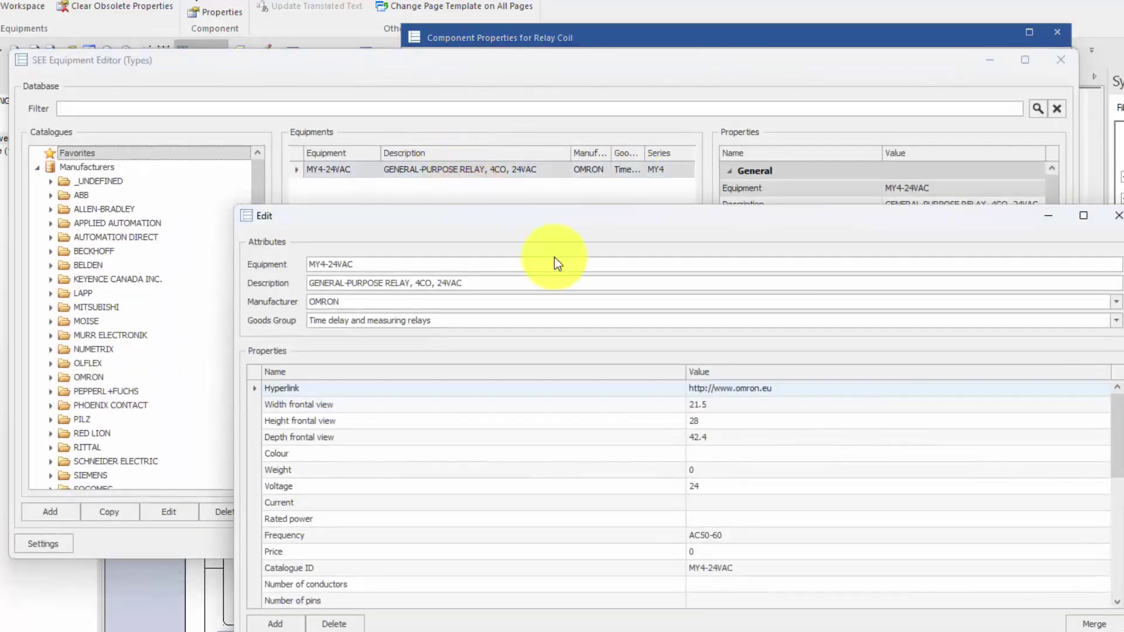
left_click_drag(1121, 468, 614, 536)
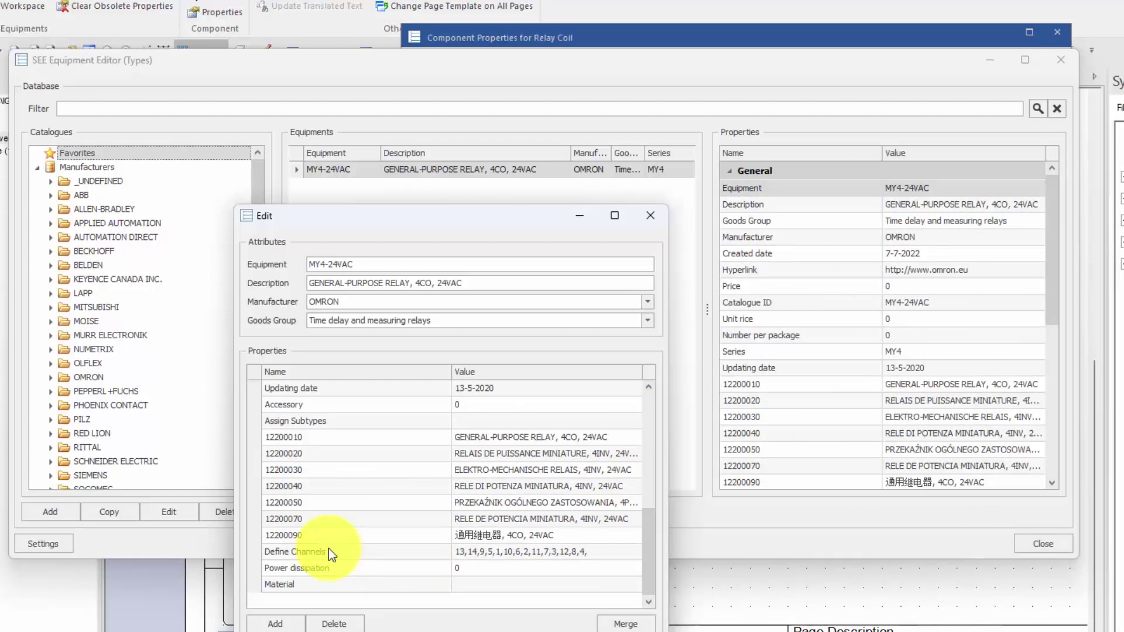
- Add .Custom\Contacts NO (CO) as an alternative symbol for channel 9,5,1
left_click(635, 551)
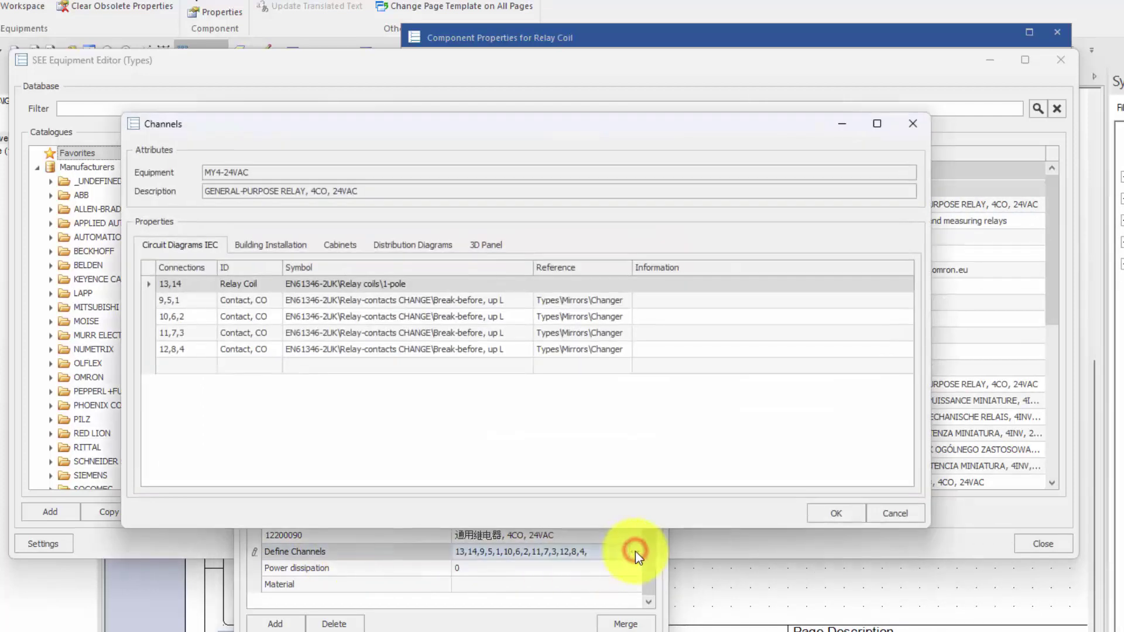
left_click(512, 300)
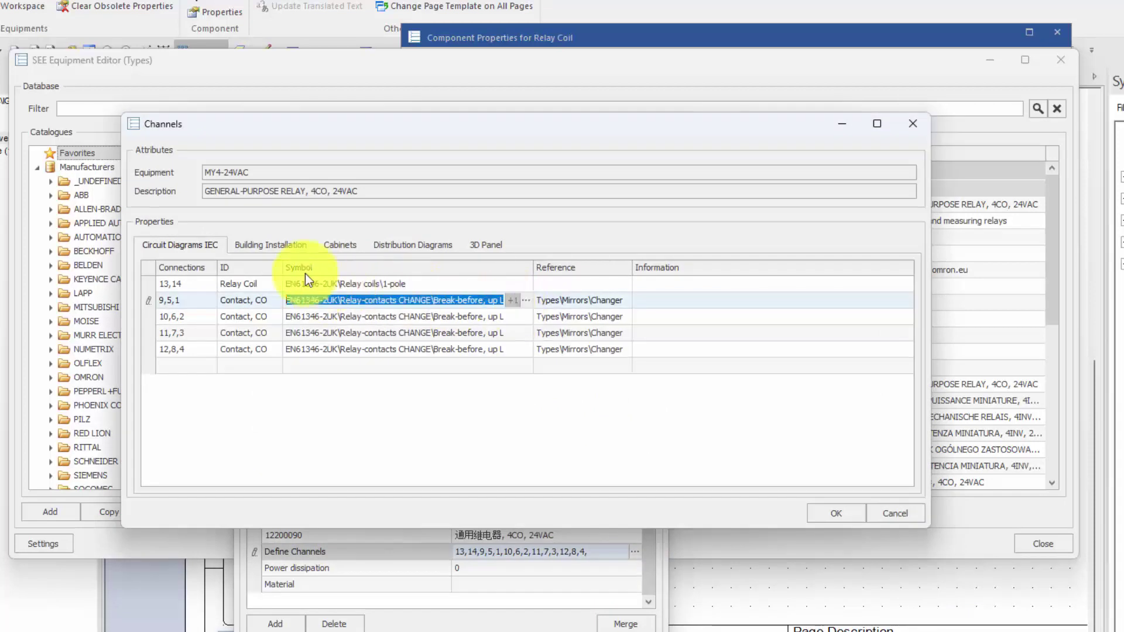
key("ctrl+Return")
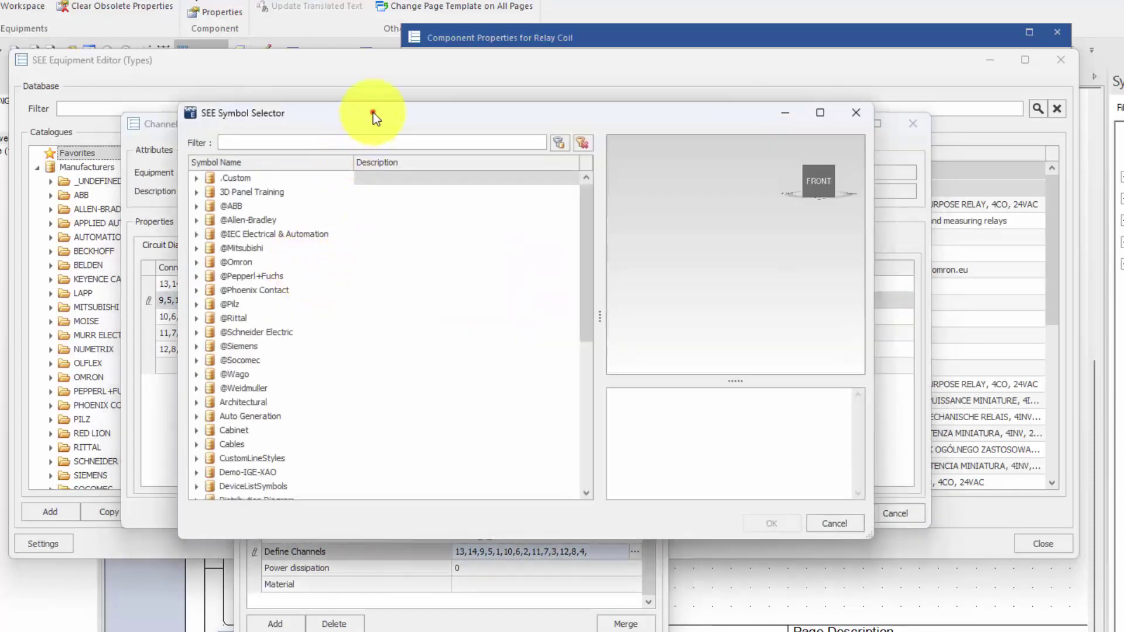
left_click_drag(373, 112, 860, 109)
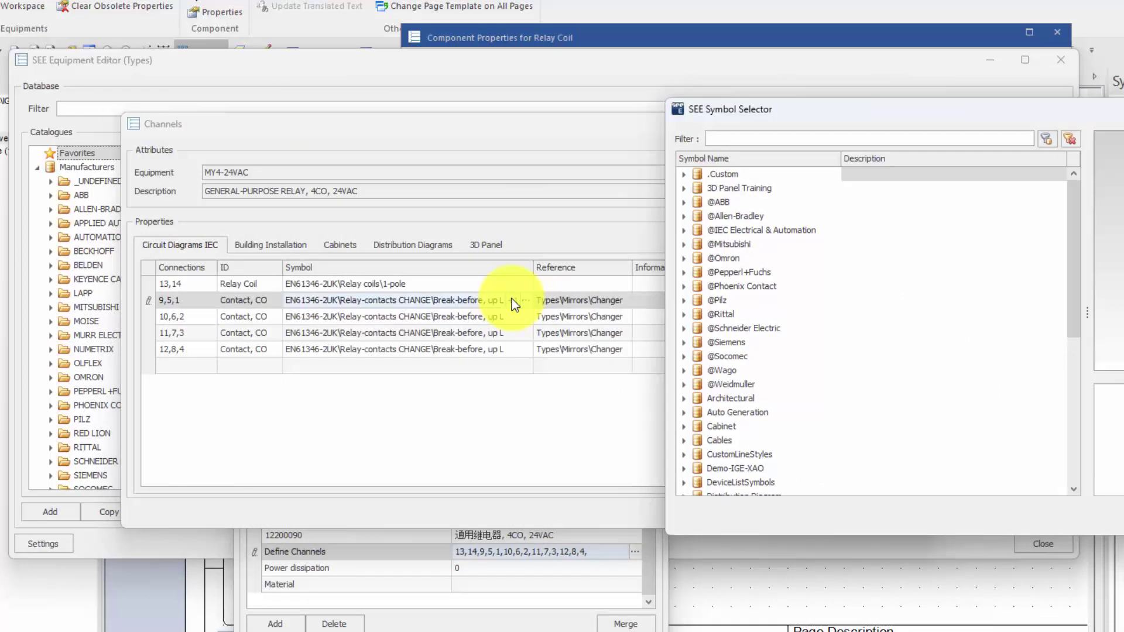
left_click(684, 174)
left_click(699, 188)
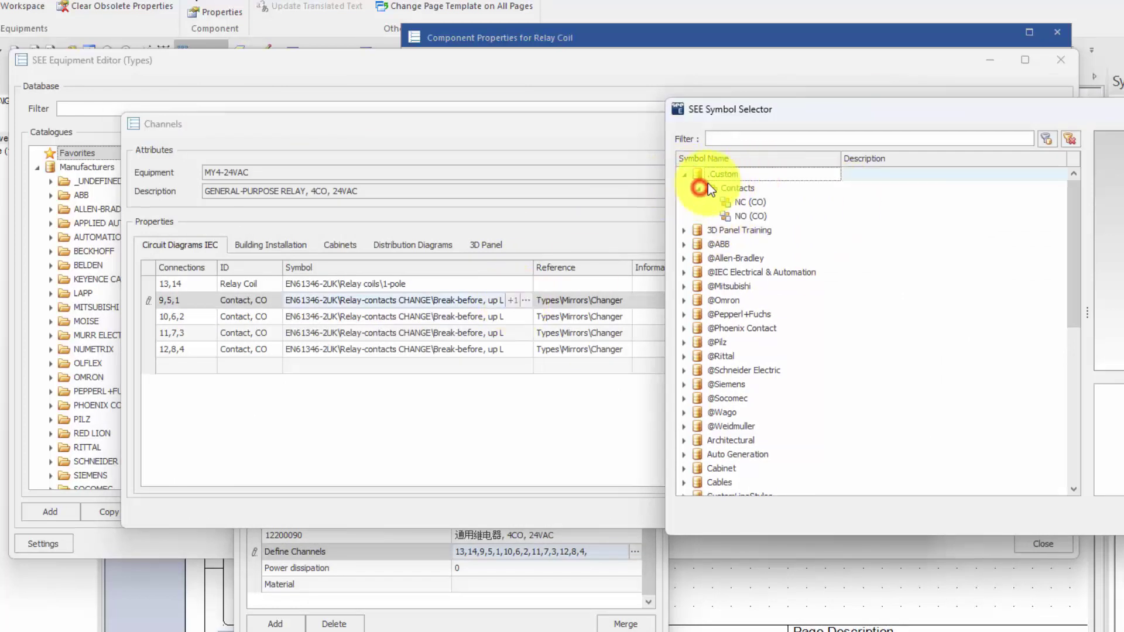
double_click(752, 217)
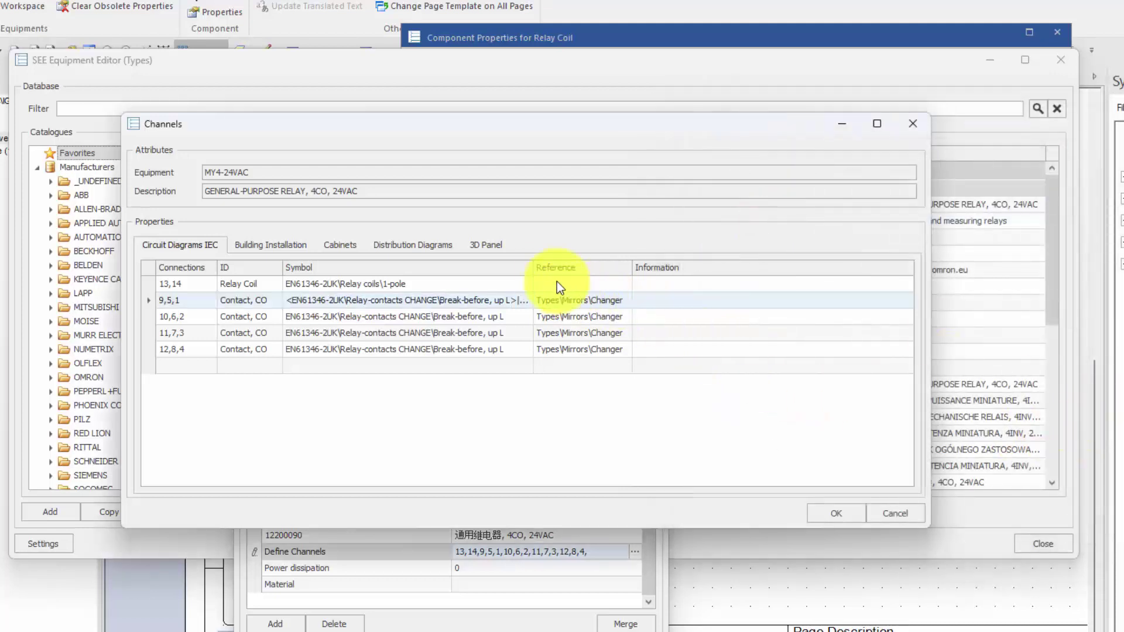
left_click_drag(532, 267, 799, 263)
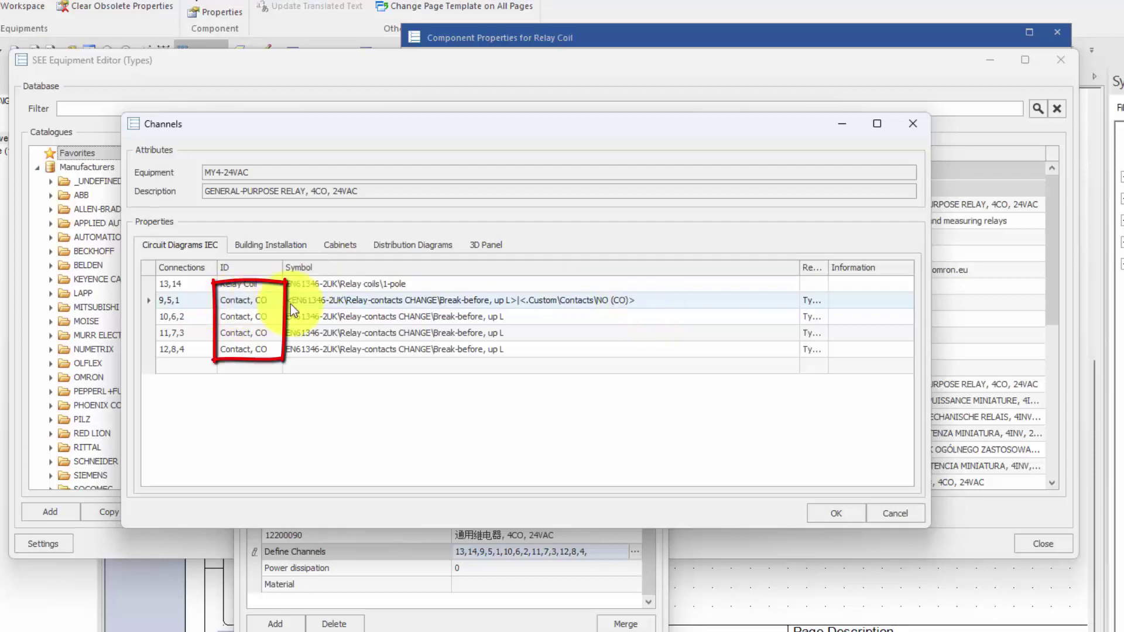
- Add .Custom\Contacts NC (CO) as a further alternative symbol for channel 9,5,1
left_click(728, 299)
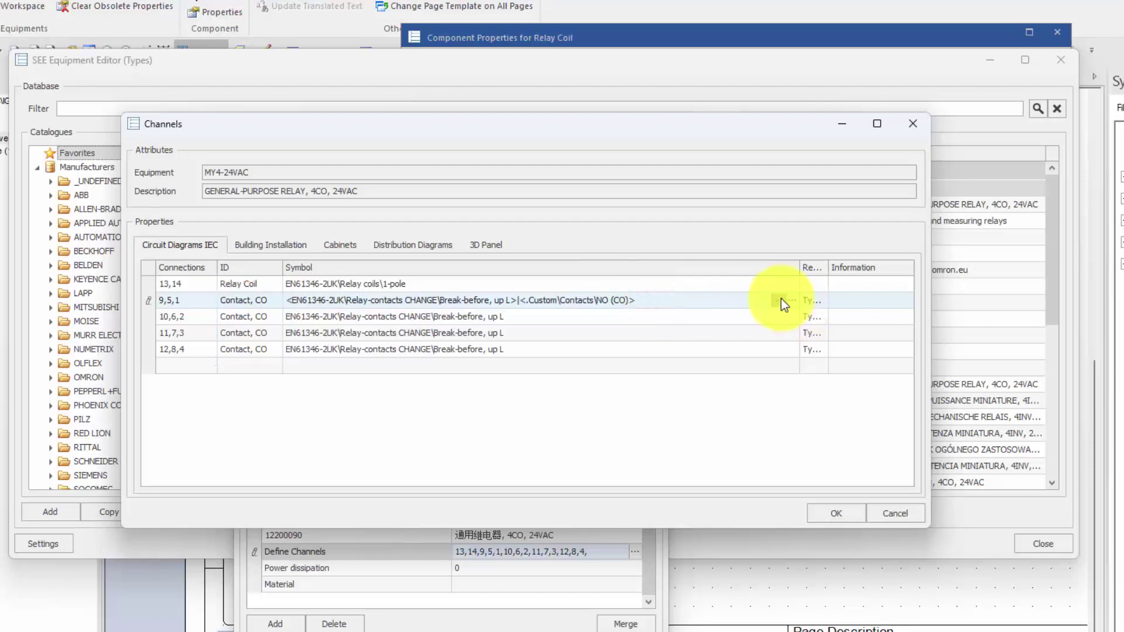
left_click(781, 300)
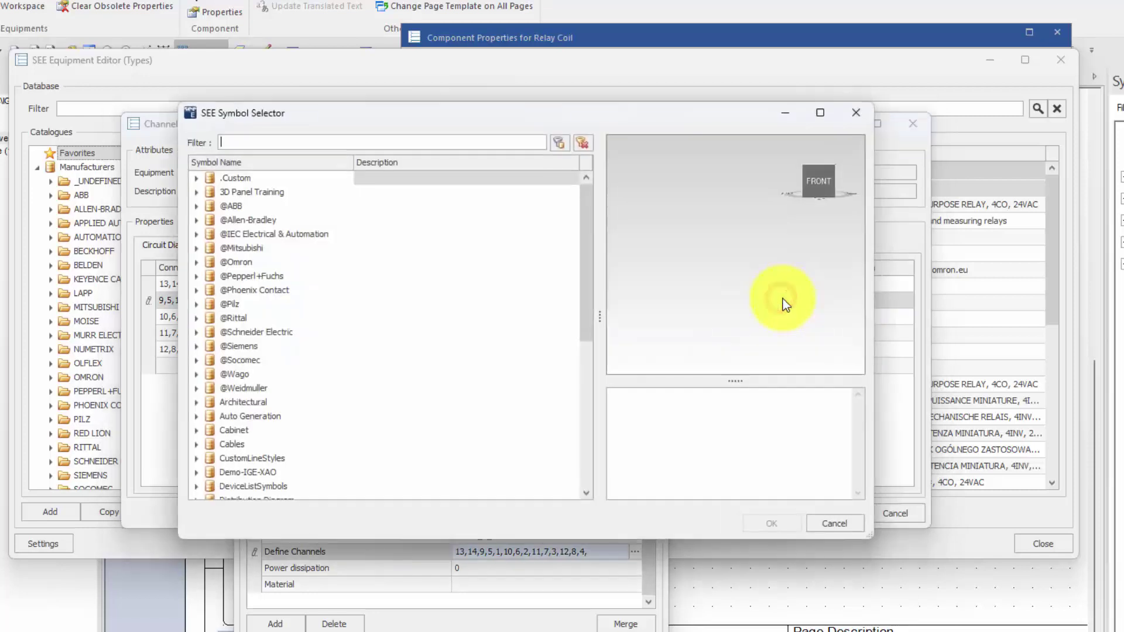
left_click(197, 178)
left_click(210, 192)
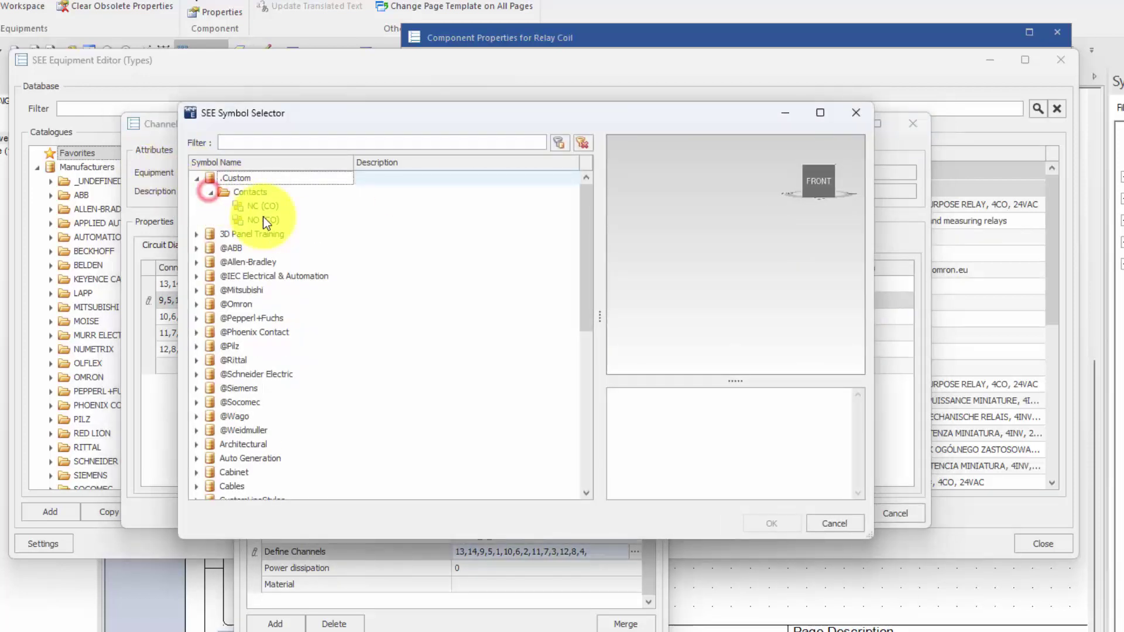
left_click(260, 206)
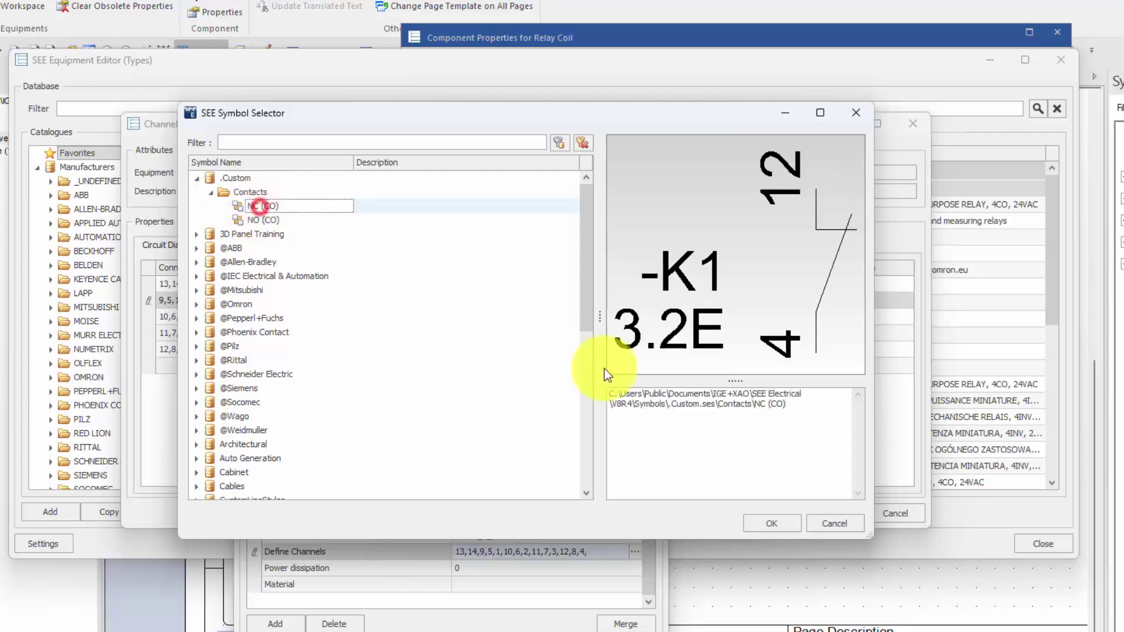
left_click(782, 525)
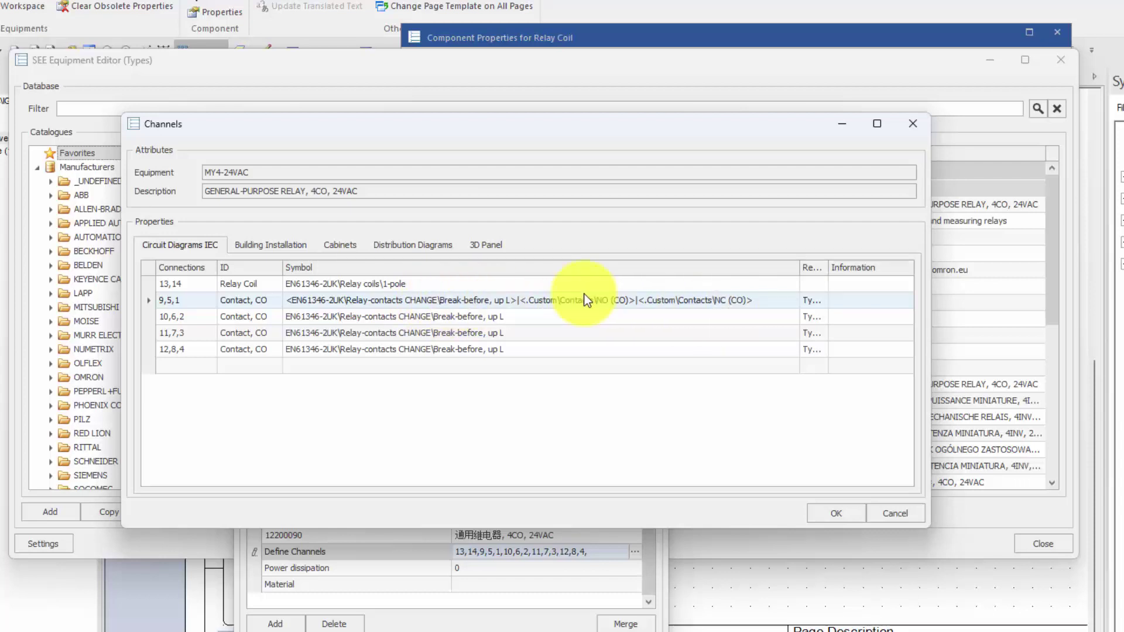
- Copy the 9,5,1 symbol list into channels 10,6,2, 11,7,3 and 12,8,4
left_click(764, 301)
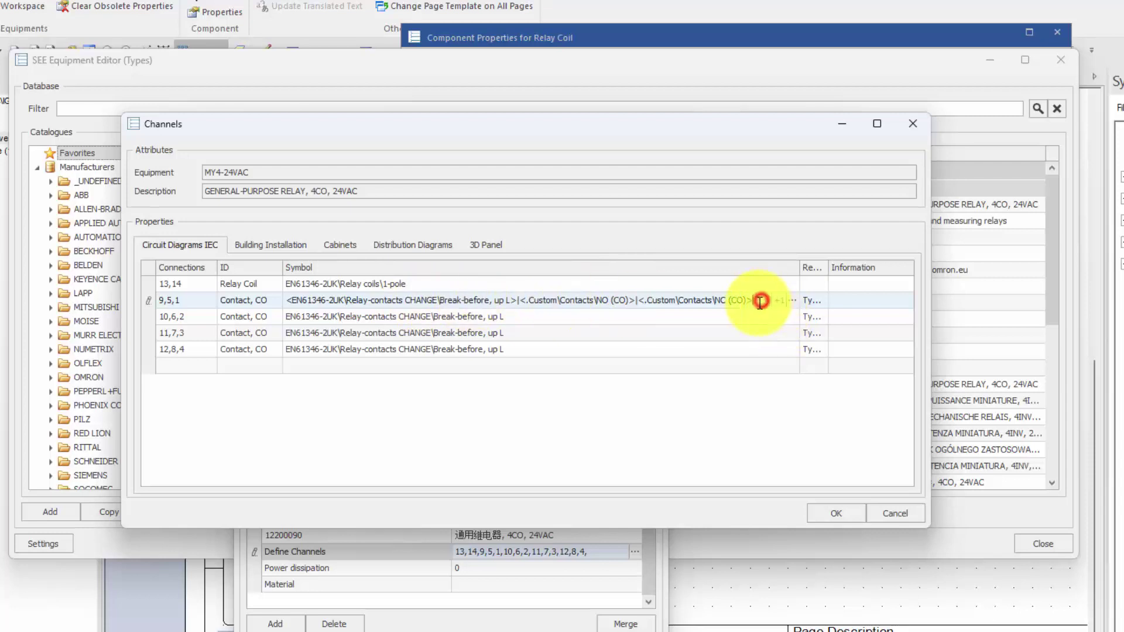
left_click_drag(761, 301, 262, 316)
key("ctrl+c")
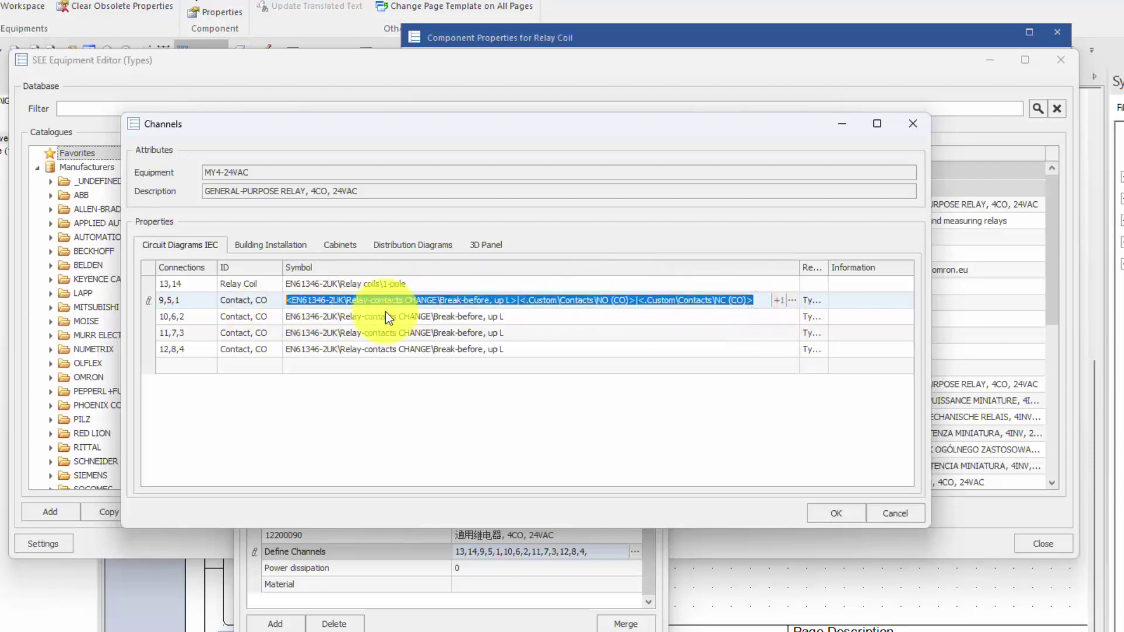
left_click(508, 316)
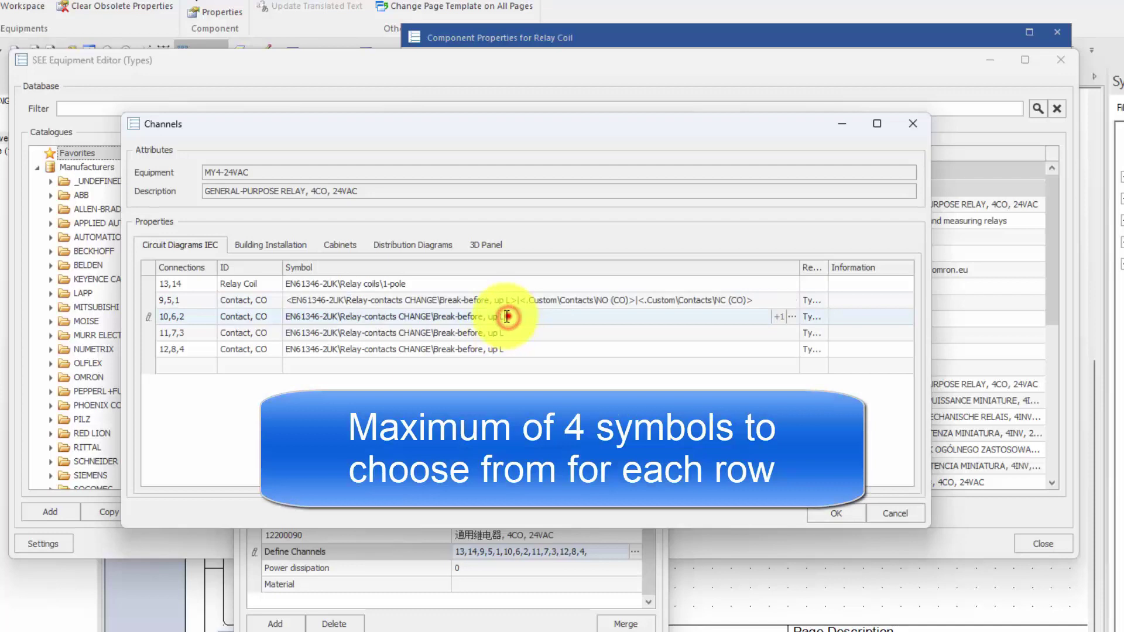
key("ctrl+v")
left_click(504, 333)
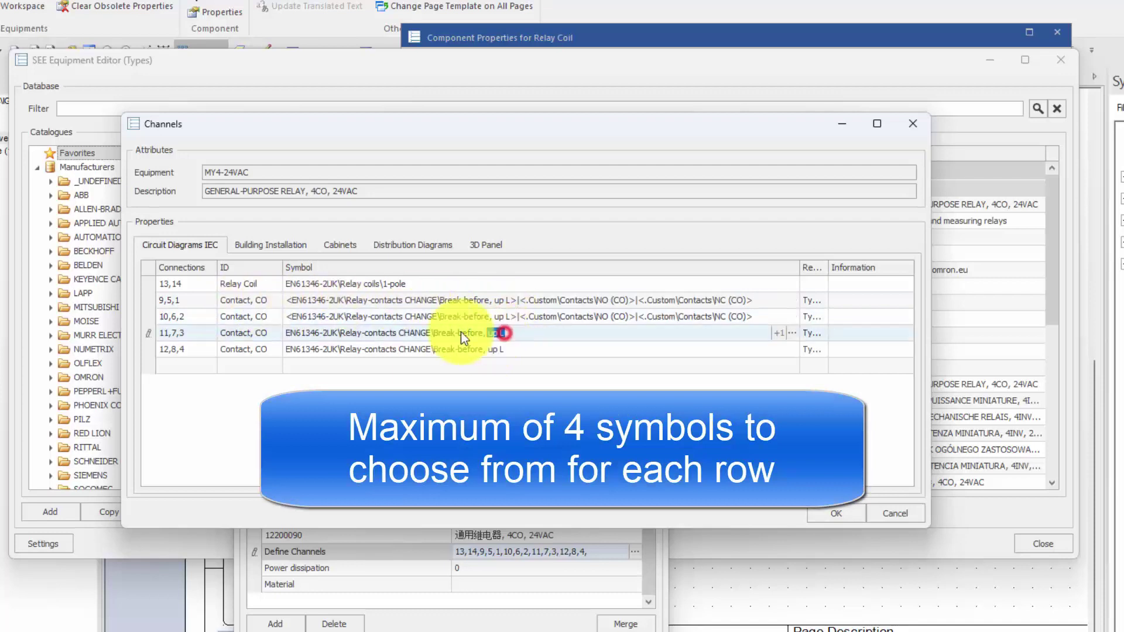
key("ctrl+v")
left_click(503, 350)
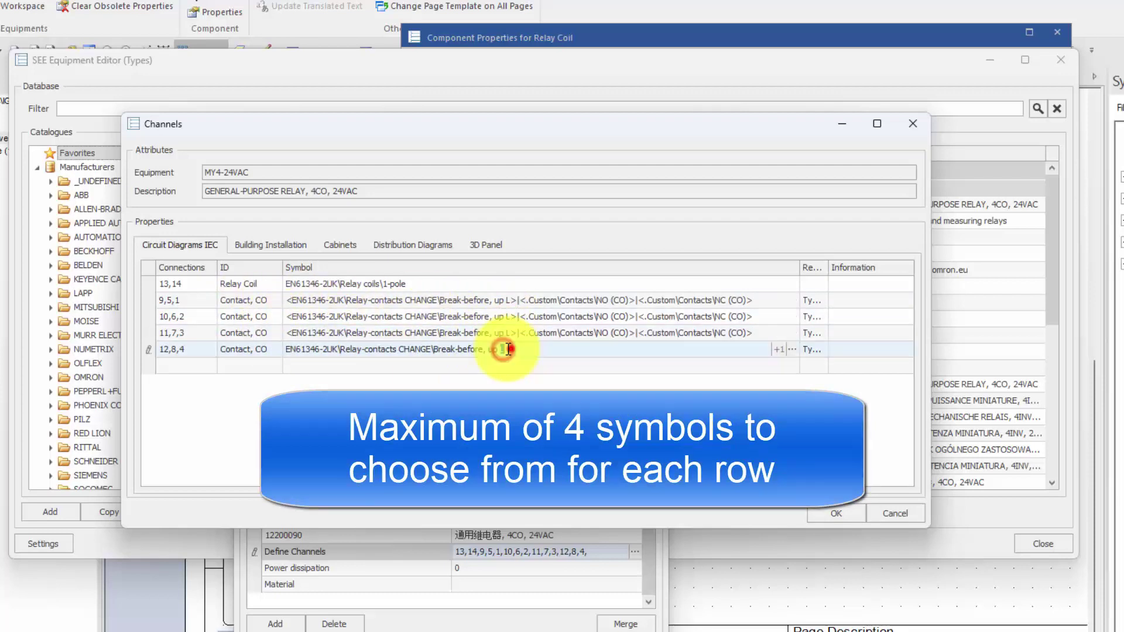
key("ctrl+v")
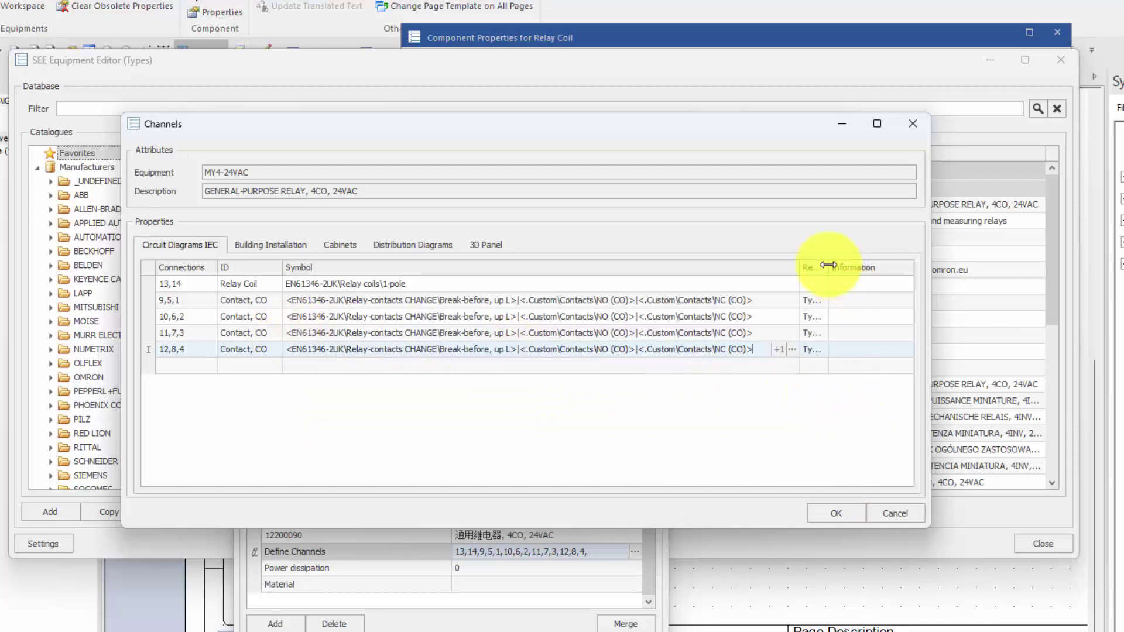
left_click_drag(827, 267, 857, 267)
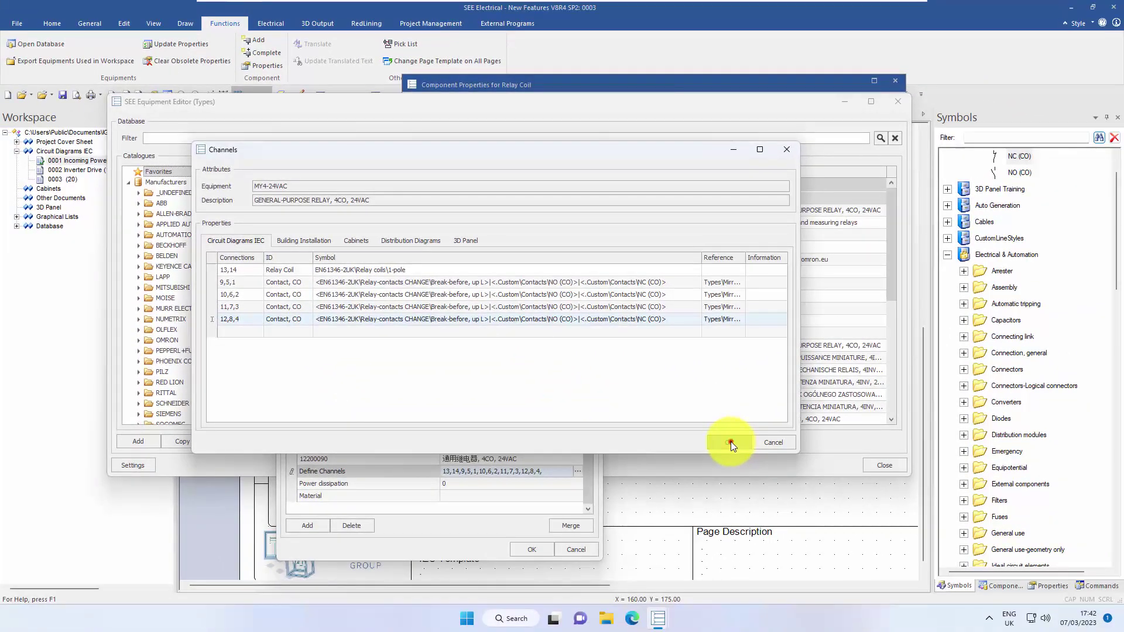
- Save the MY4-24VAC channel definitions, accept the equipment update, and place relay coil -K1
left_click(730, 442)
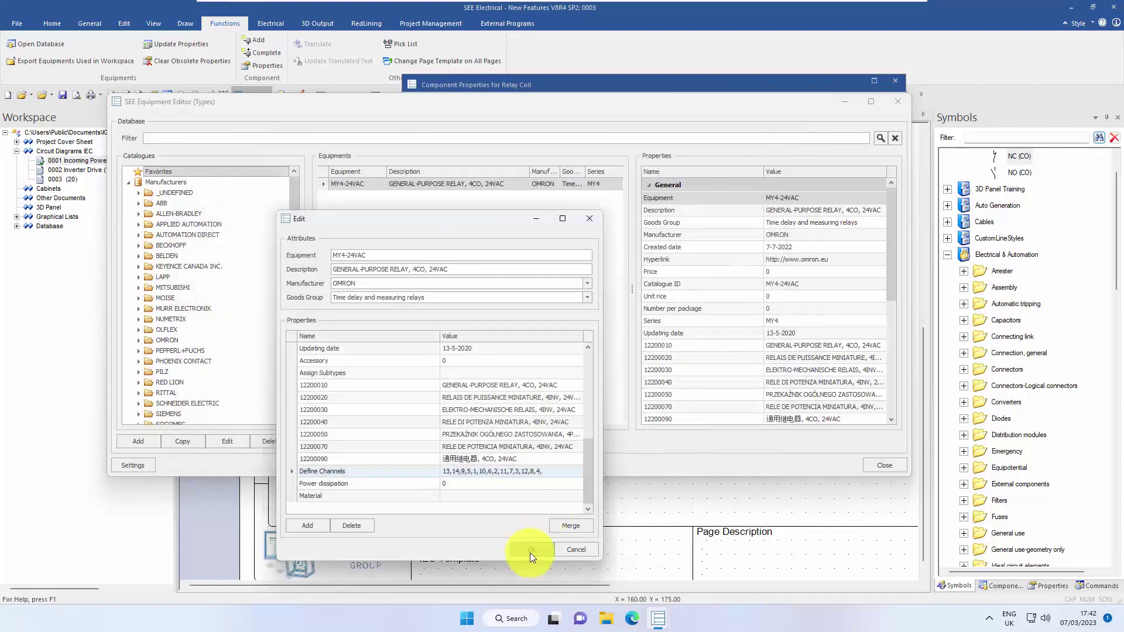
left_click(529, 553)
left_click(884, 466)
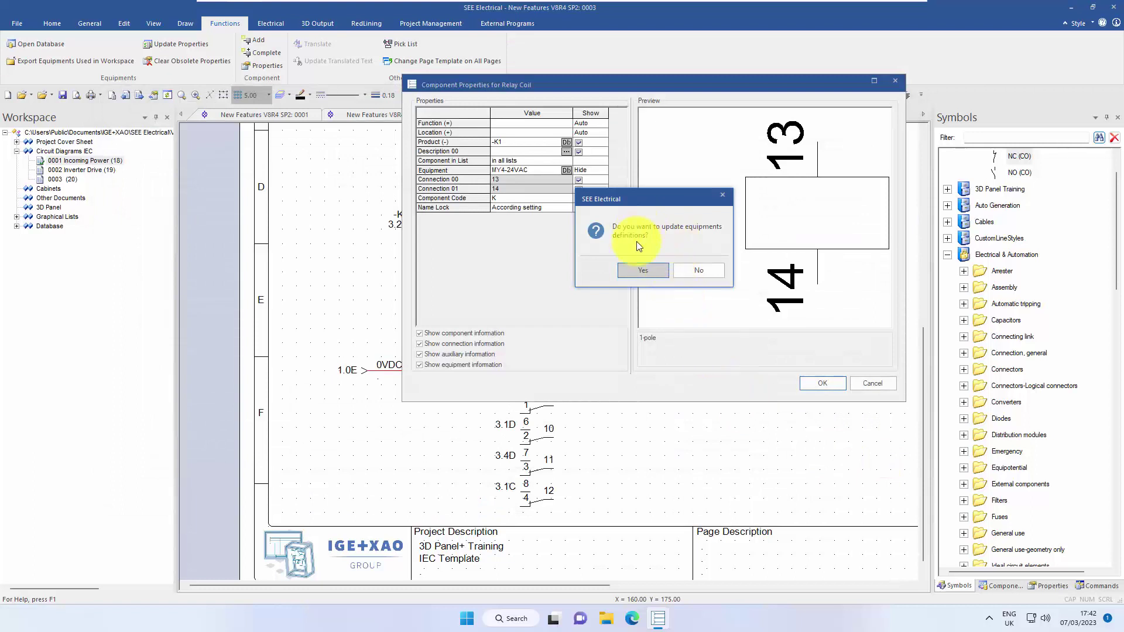
left_click(648, 270)
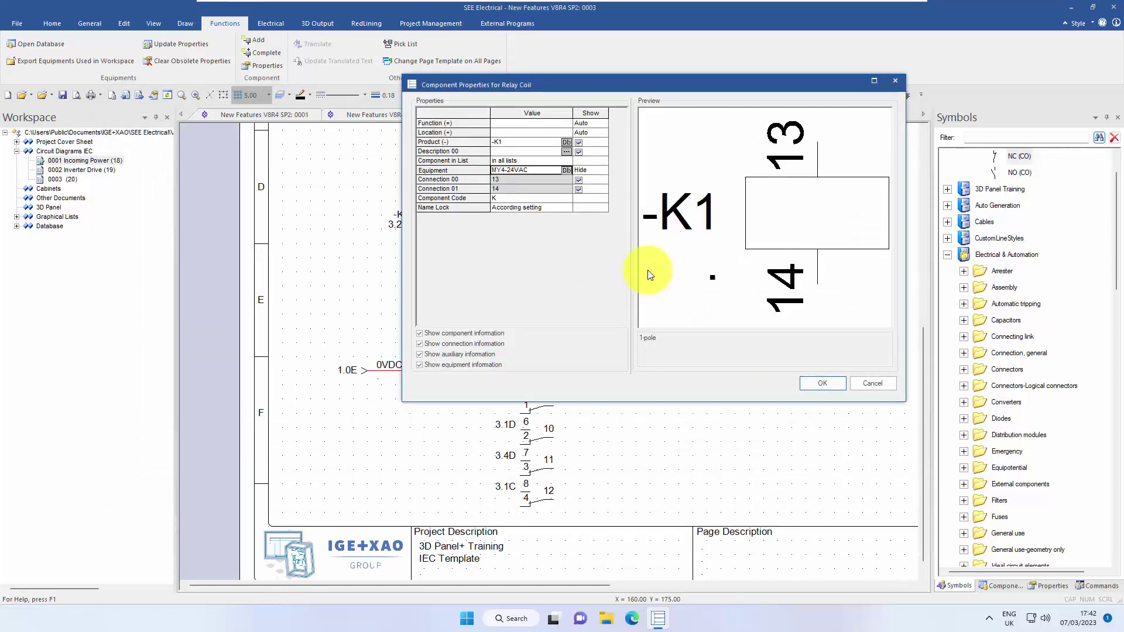
left_click(820, 384)
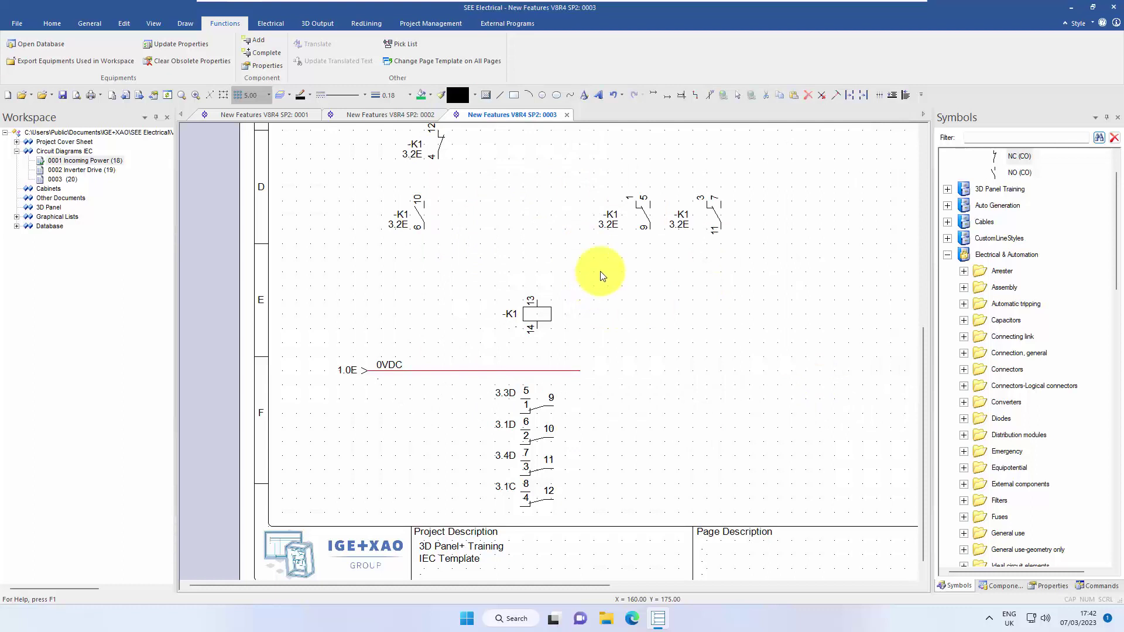
- Delete the two old upper-left -K1 contacts and start completing the -K1 coil with contacts
left_click(483, 237)
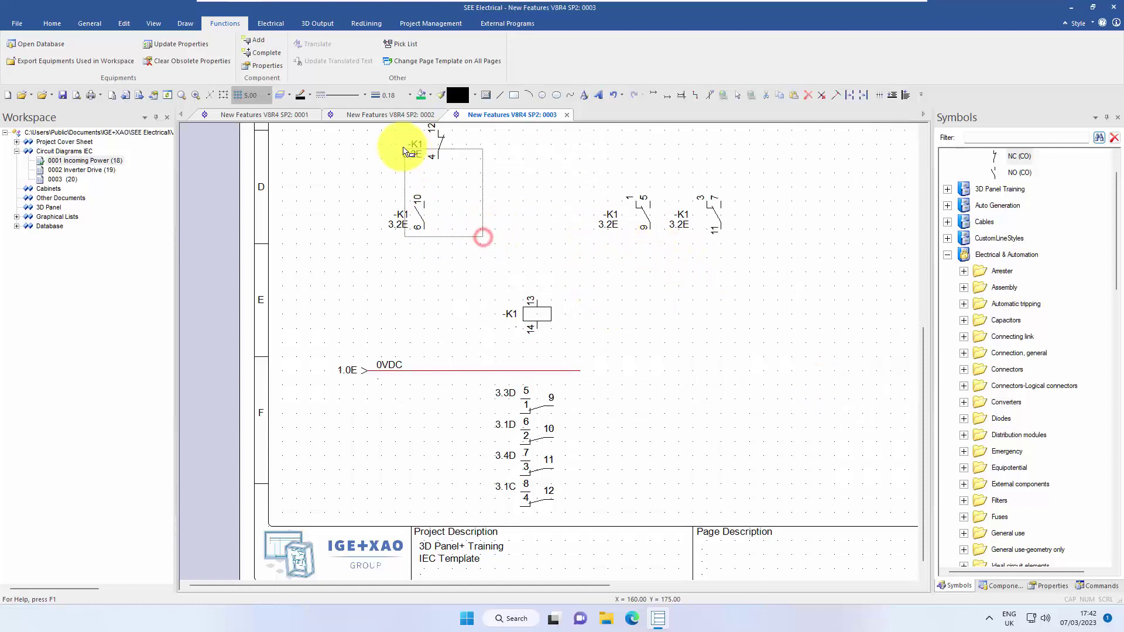
key("Delete")
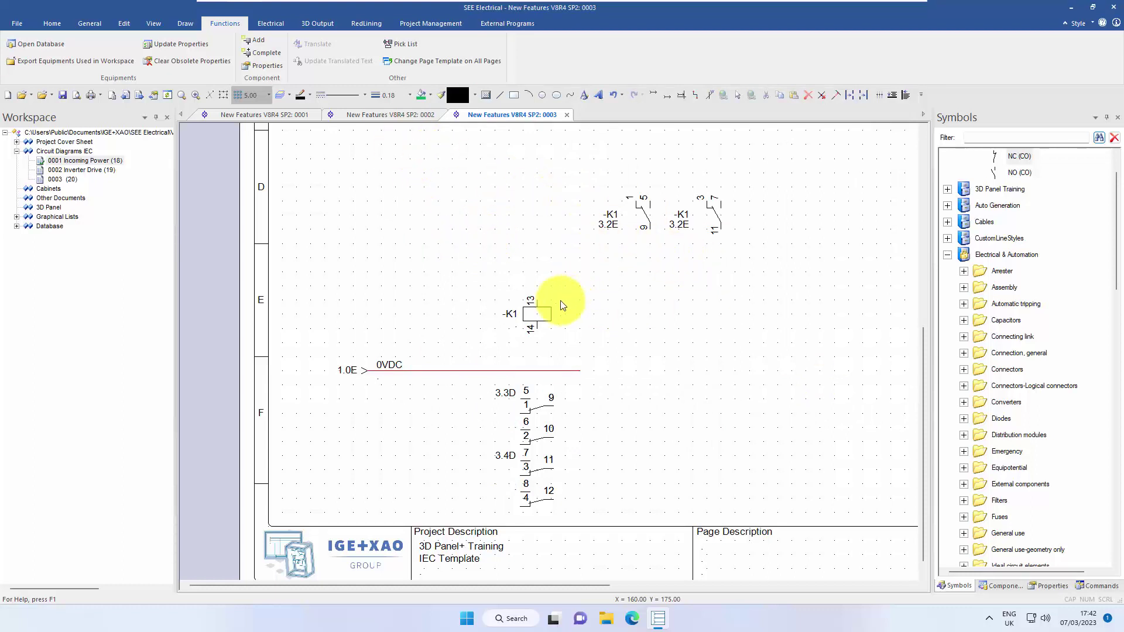
left_click(545, 306)
right_click(546, 307)
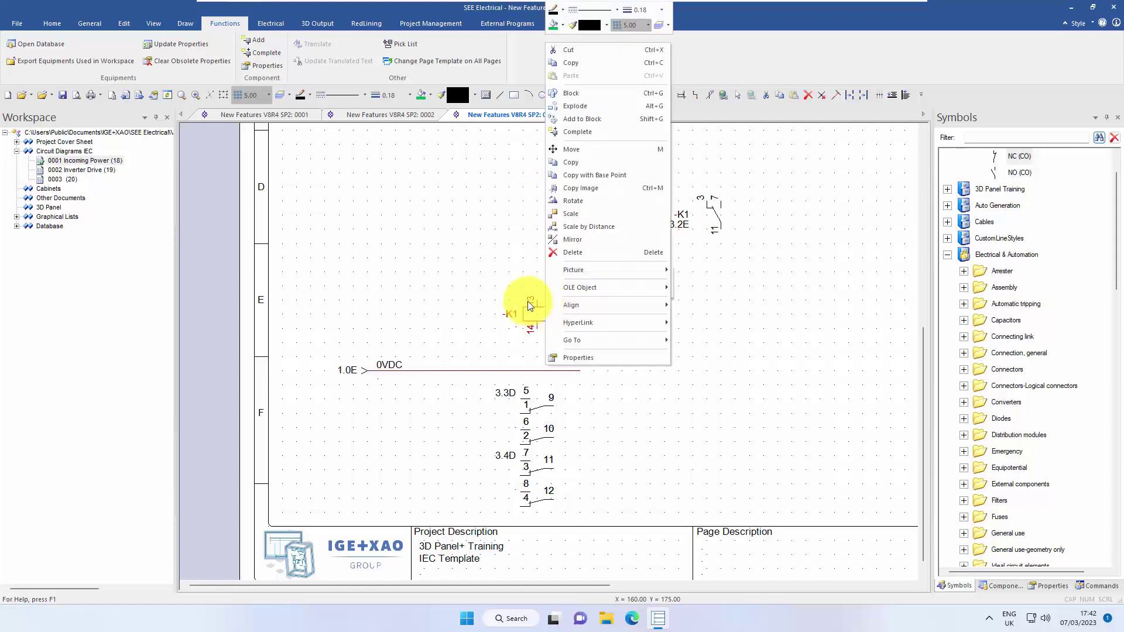
left_click(584, 174)
left_click(623, 268)
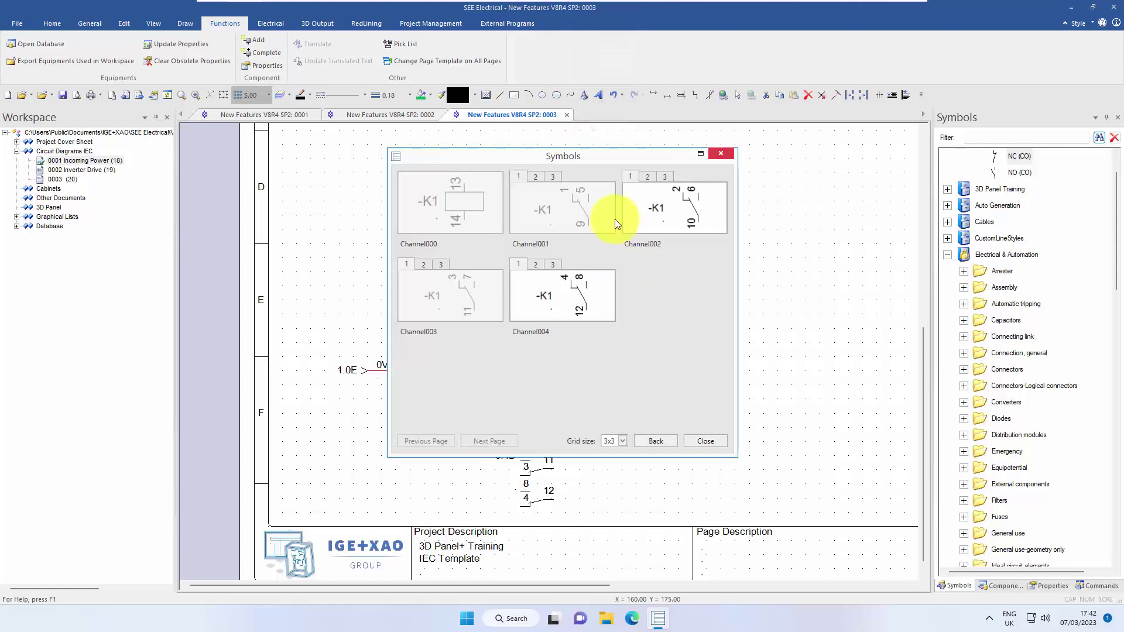
- Place the Channel002 contact in its third symbol variant to the right of the coil
left_click(638, 175)
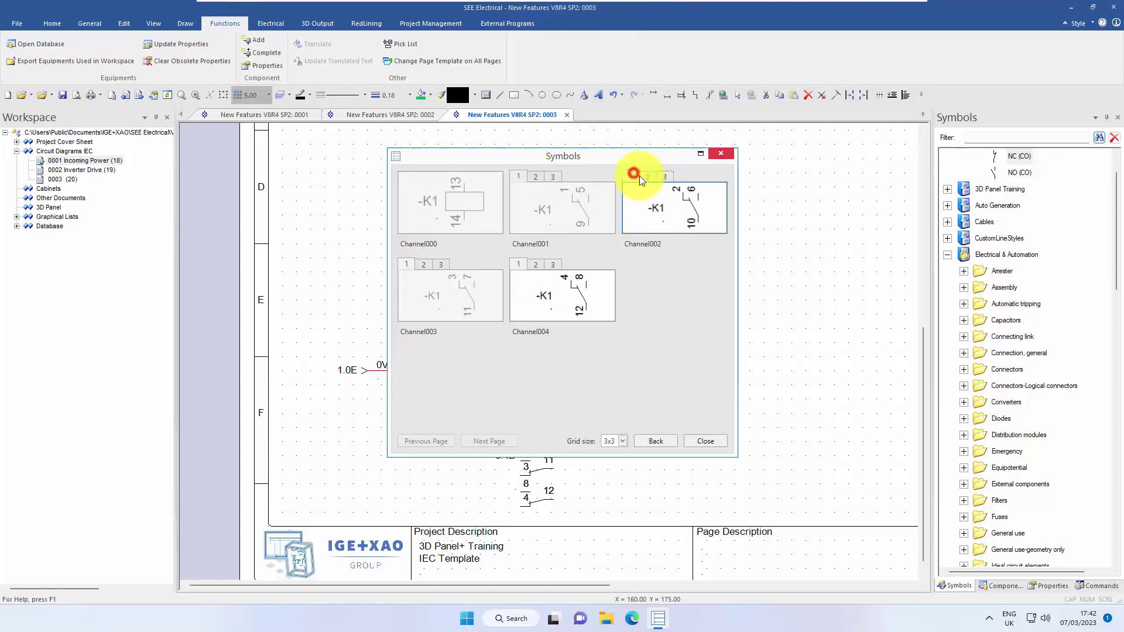
left_click(646, 176)
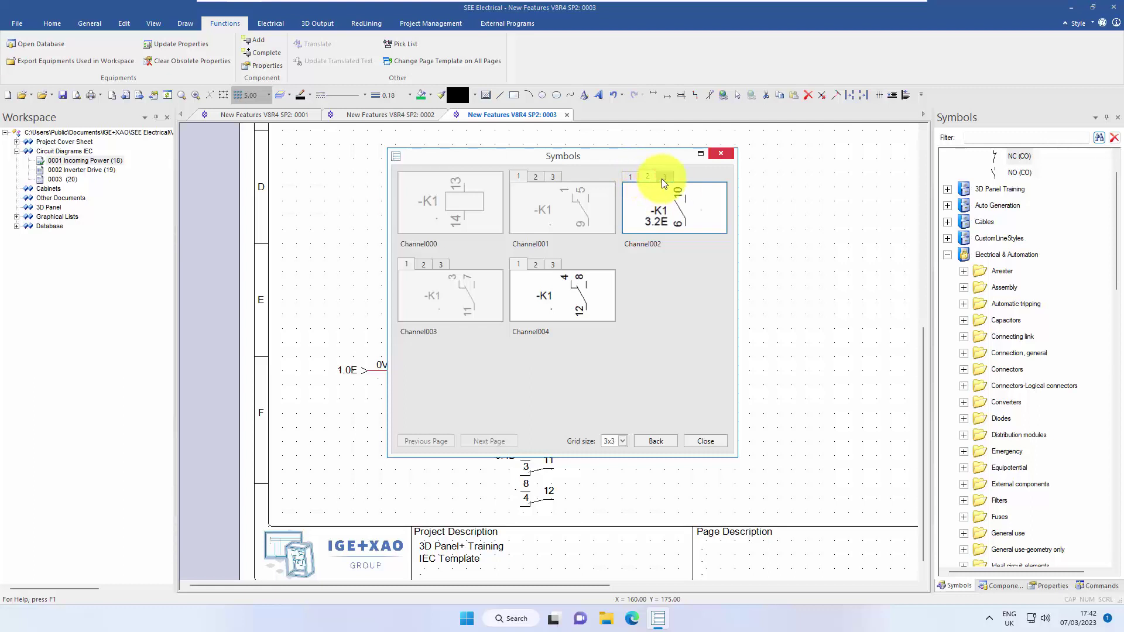
left_click(663, 178)
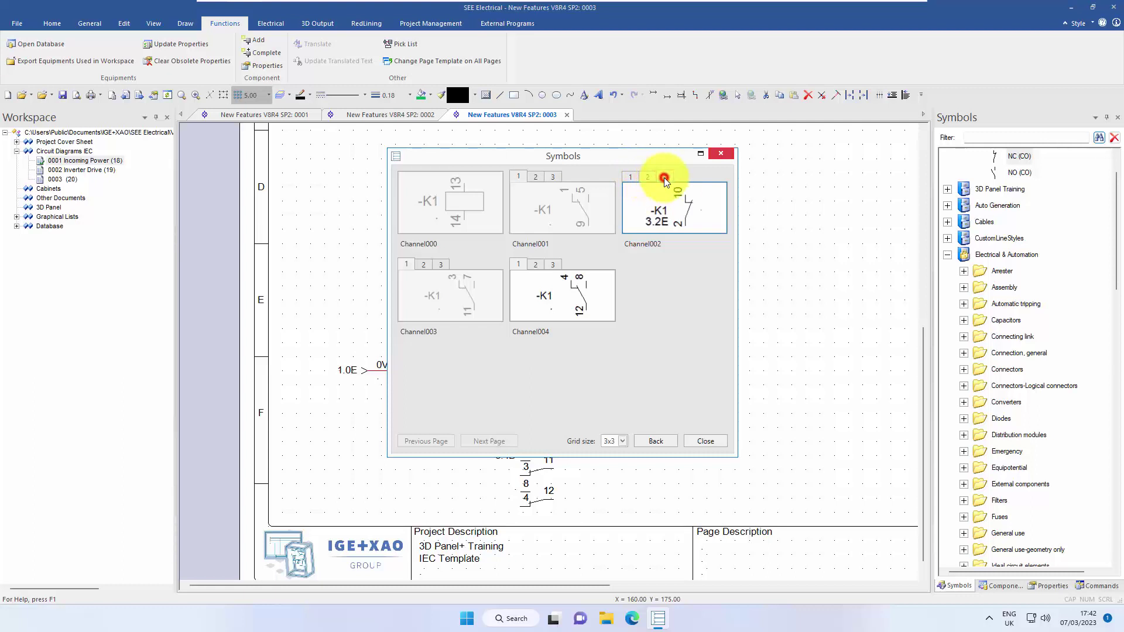
double_click(686, 209)
left_click(770, 281)
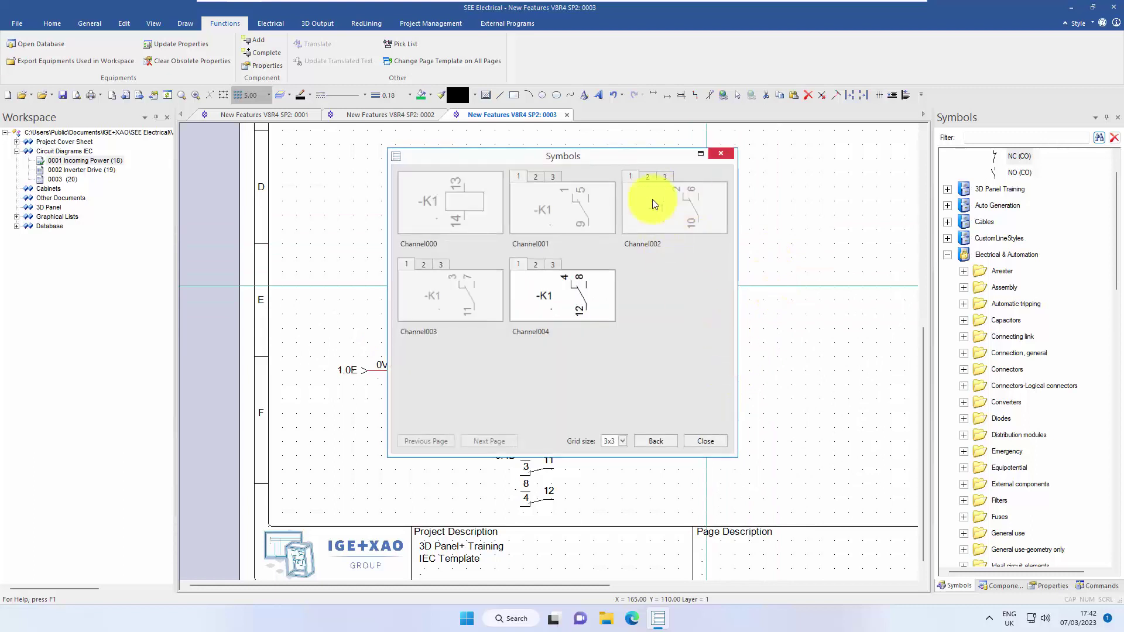
- Place the Channel004 contact in its second variant at upper left, then cancel the Component dialog
mouse_move(674, 209)
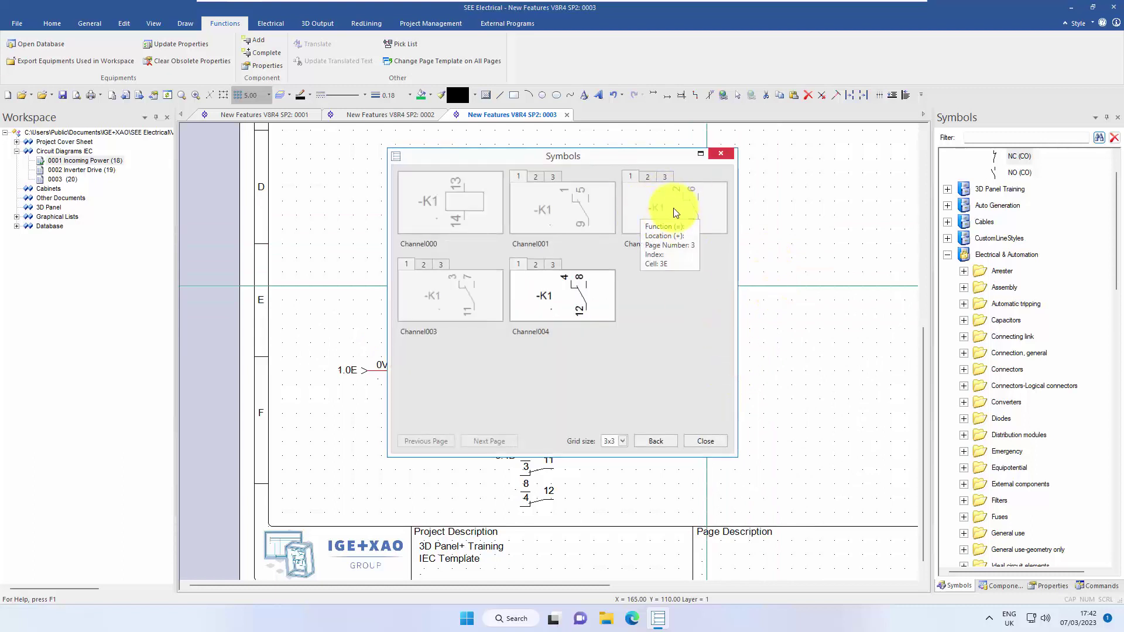
left_click(535, 264)
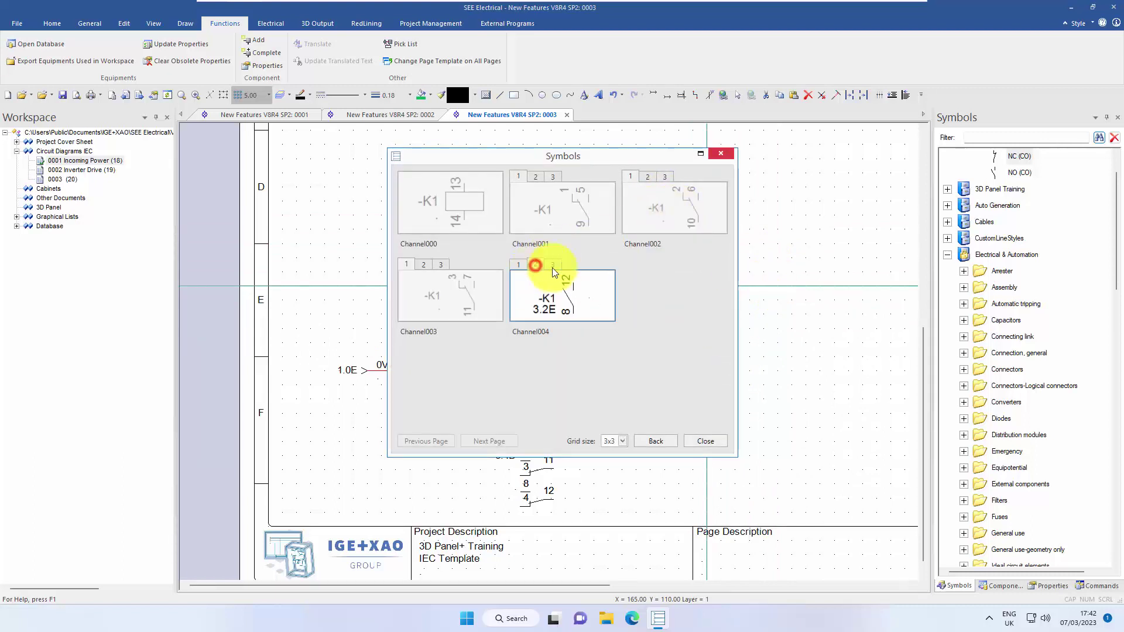
left_click(576, 303)
left_click(386, 215)
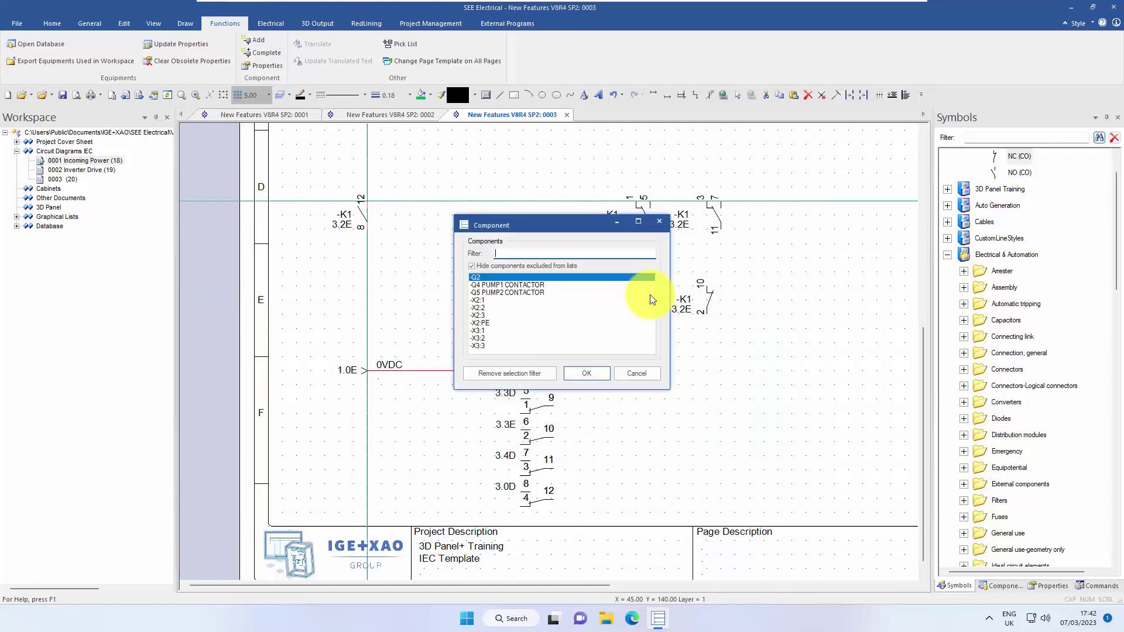
left_click(630, 373)
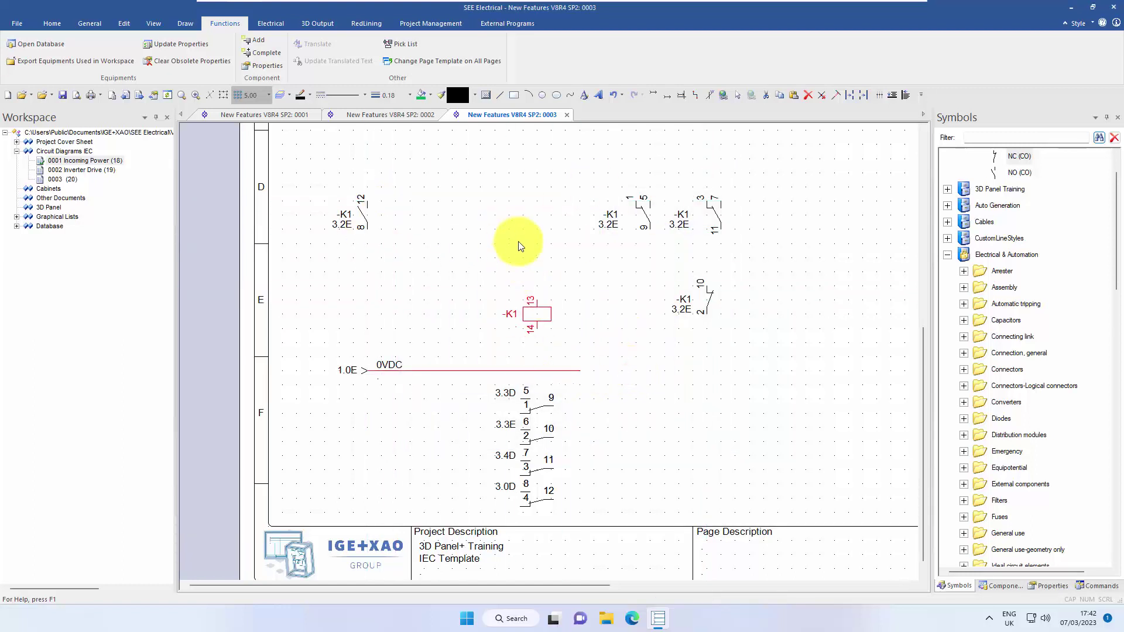
left_click(537, 232)
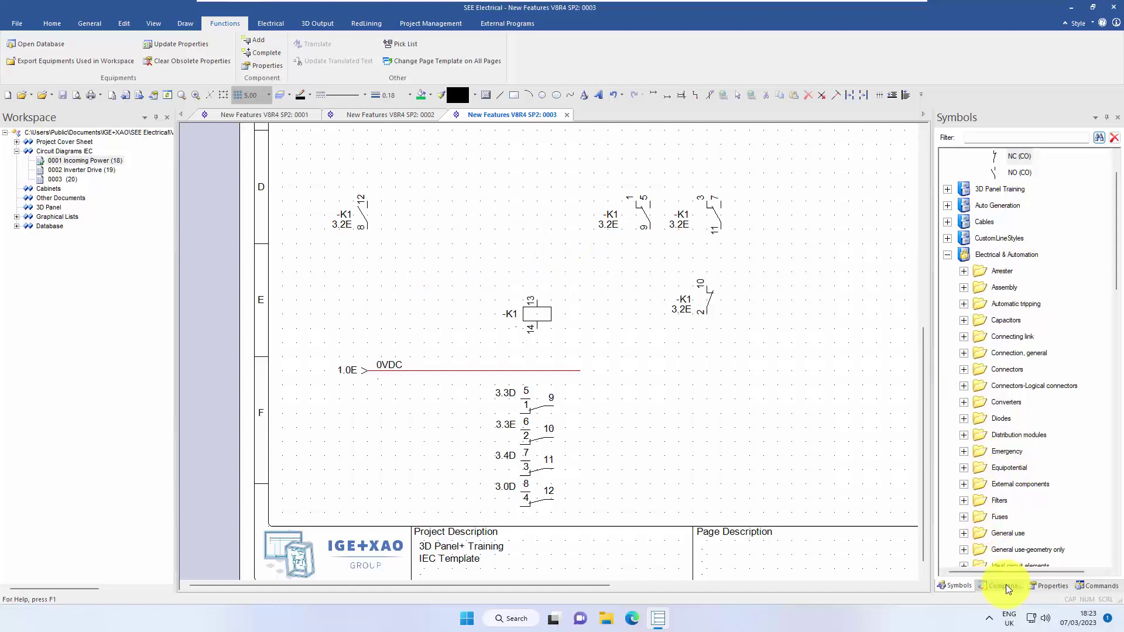
- Filter the Components catalogue for 'my4-24' and place MY4-24VAC coil -K2 in row E
left_click(1006, 584)
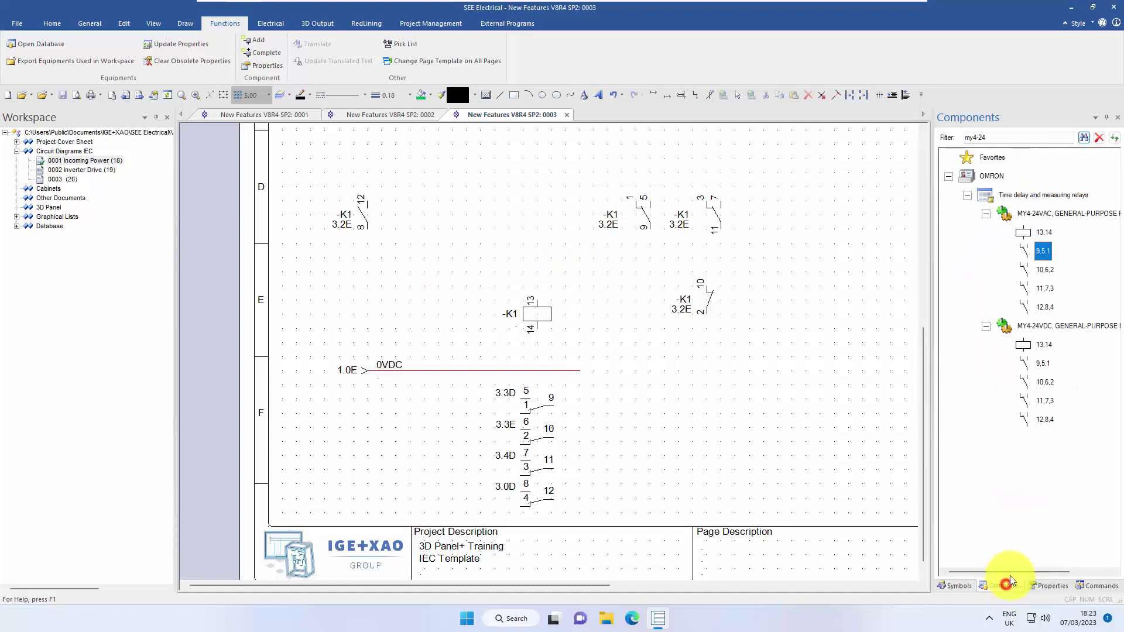
left_click(1115, 141)
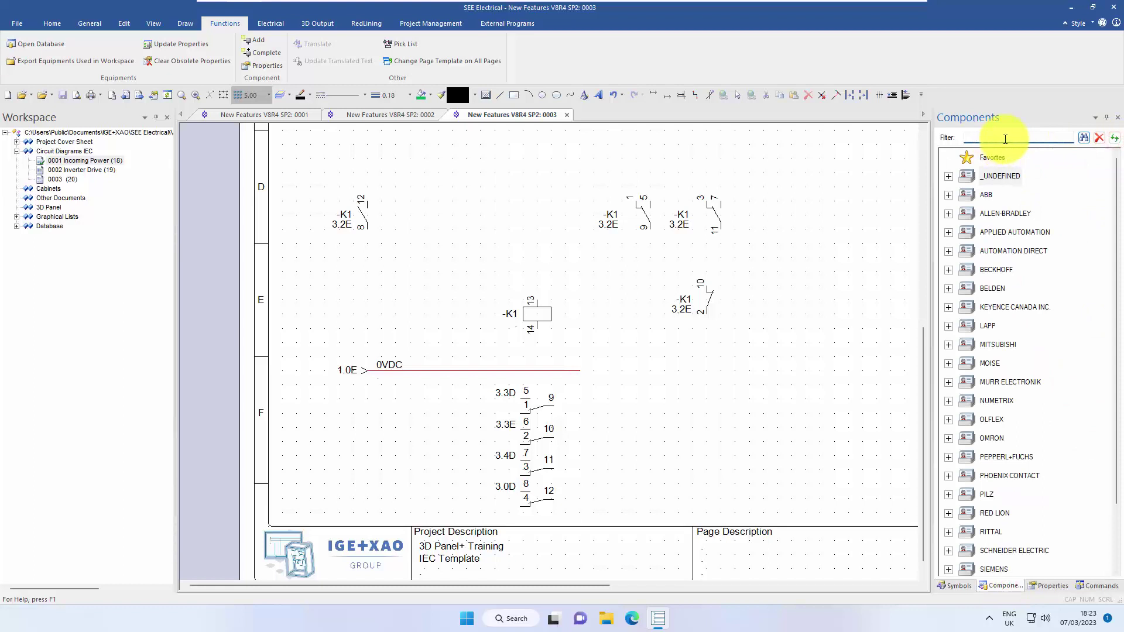
left_click(1005, 139)
type("my4-24")
key("Return")
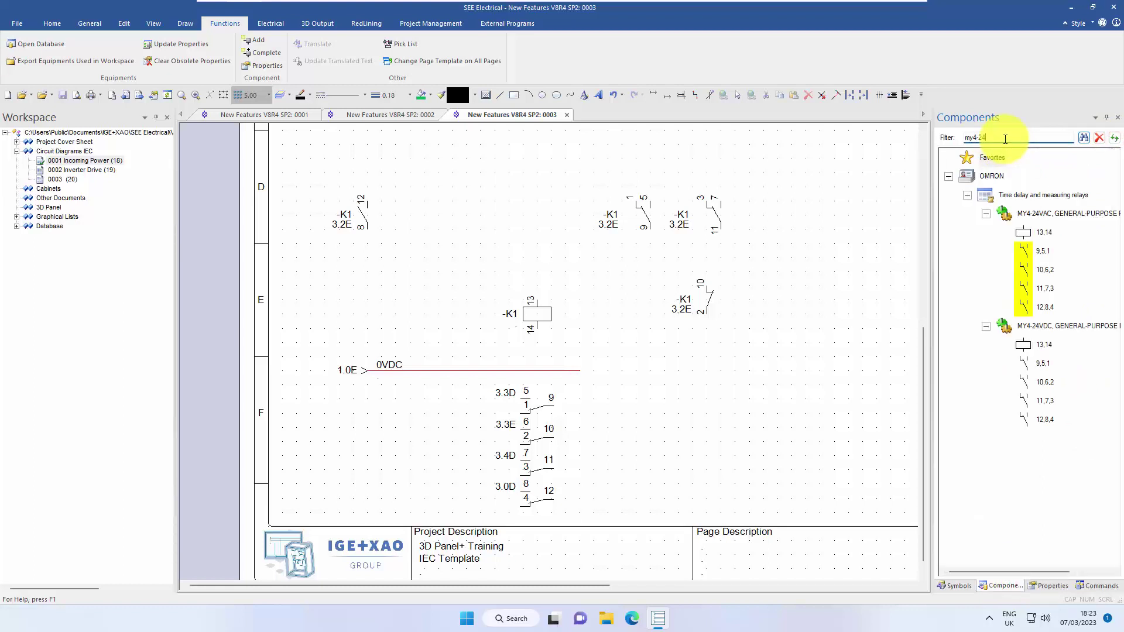
left_click(1044, 232)
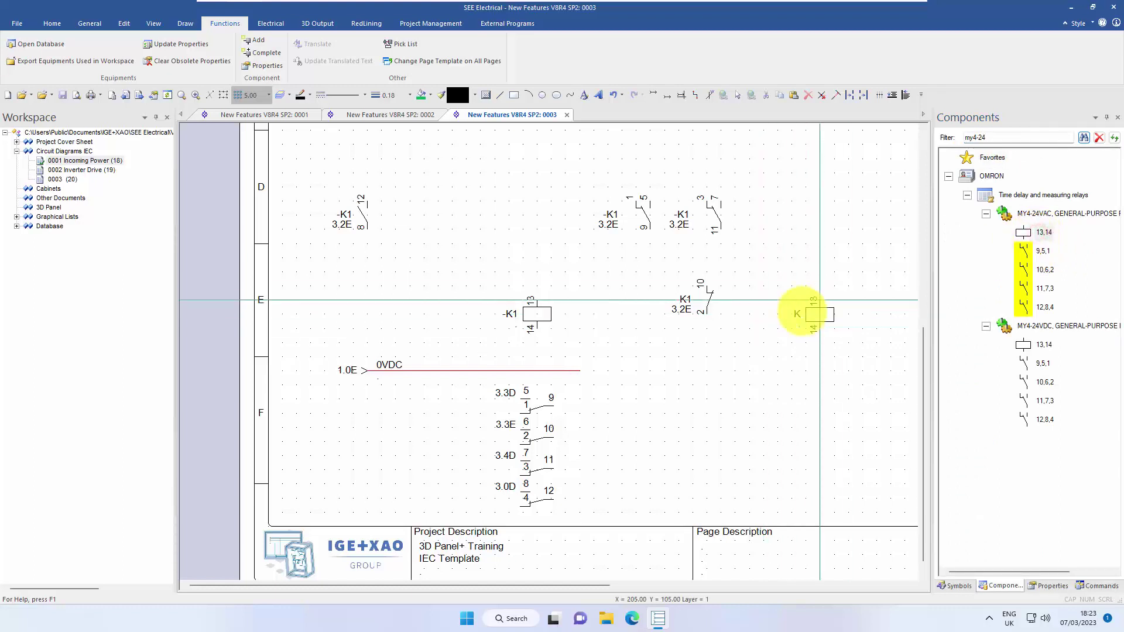
left_click(818, 306)
left_click(817, 375)
- Place the MY4-24VAC 9,5,1 contact at top right in an alternative symbol chosen with B/N
left_click(1030, 250)
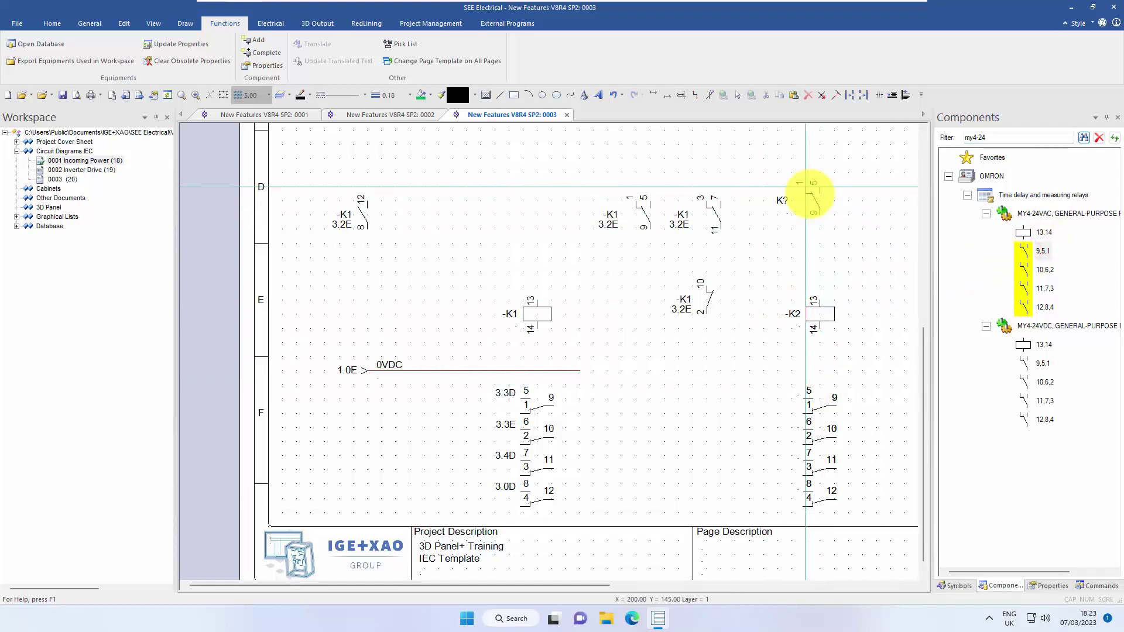
key("b")
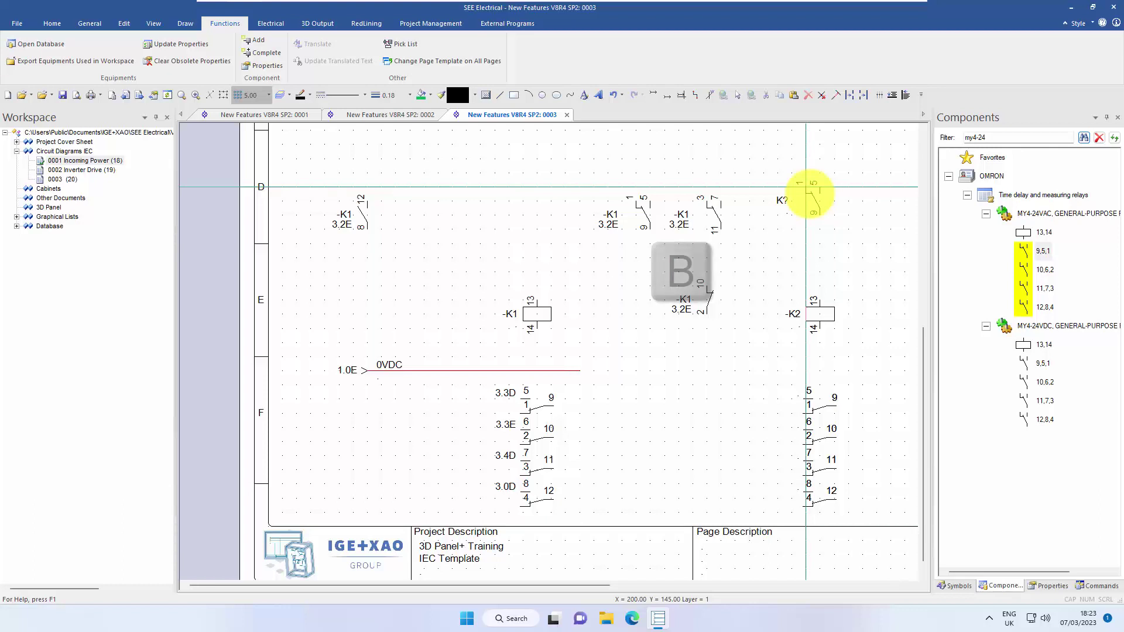
key("n")
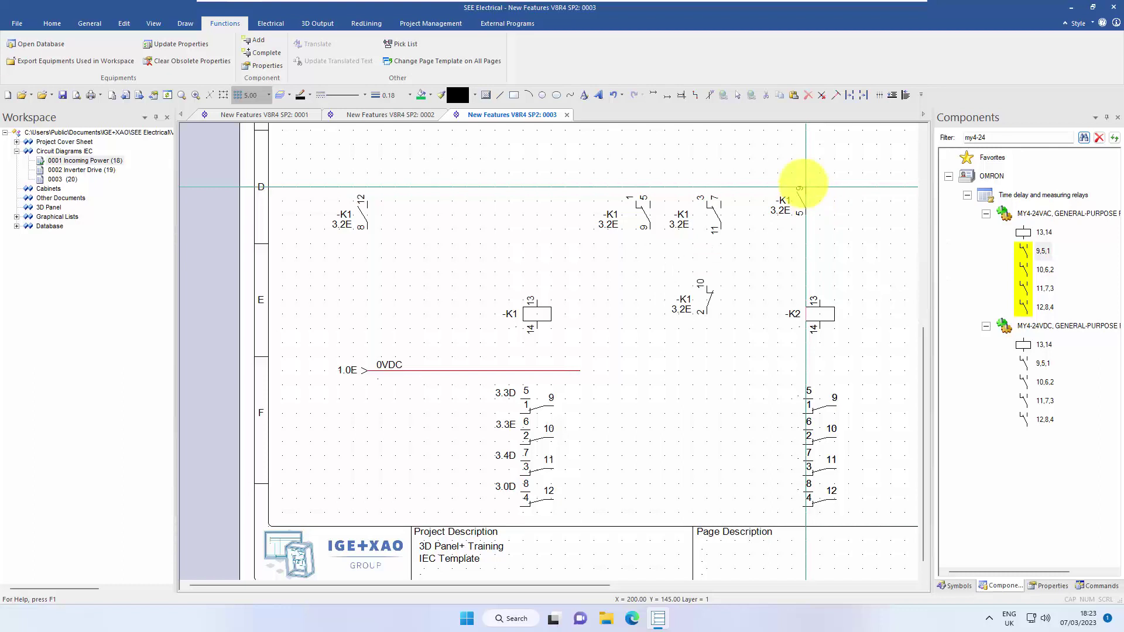
left_click(799, 187)
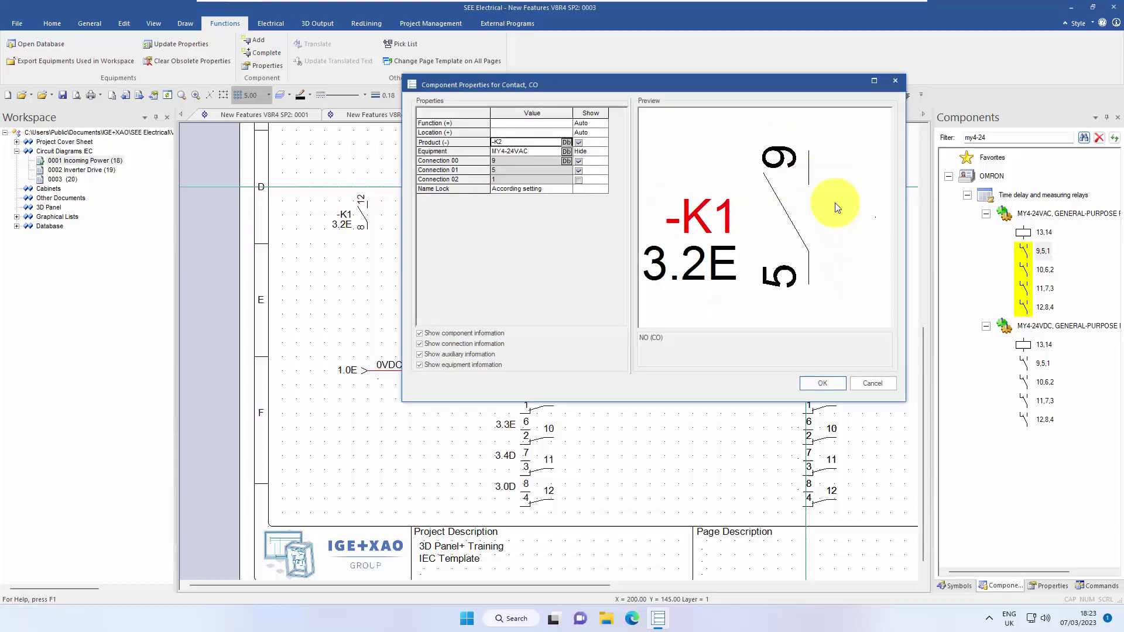
left_click(825, 384)
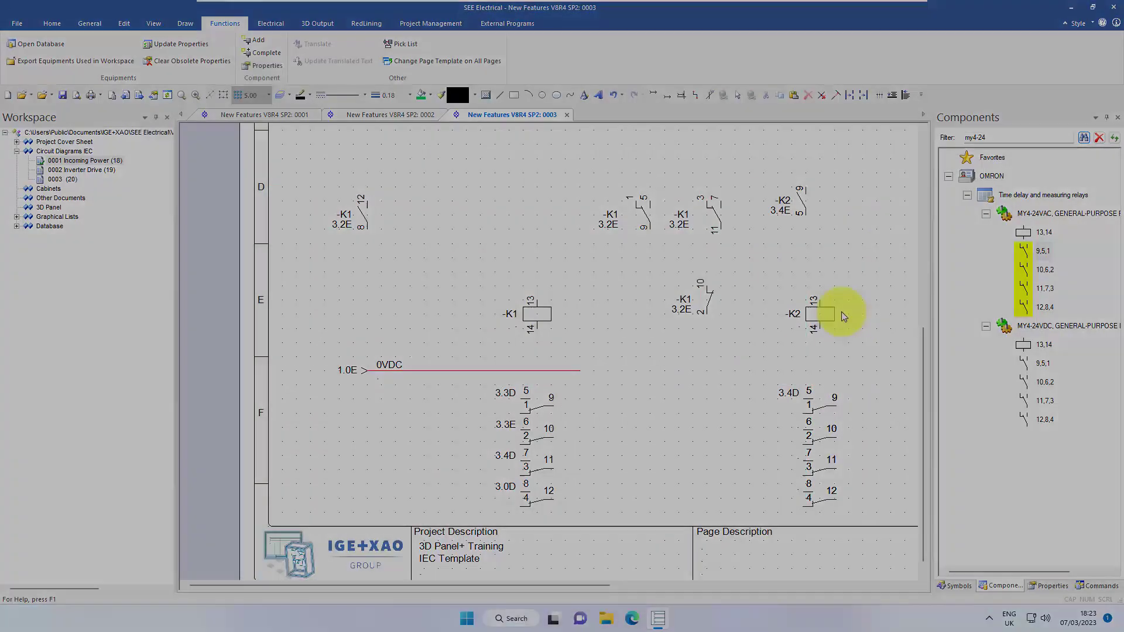